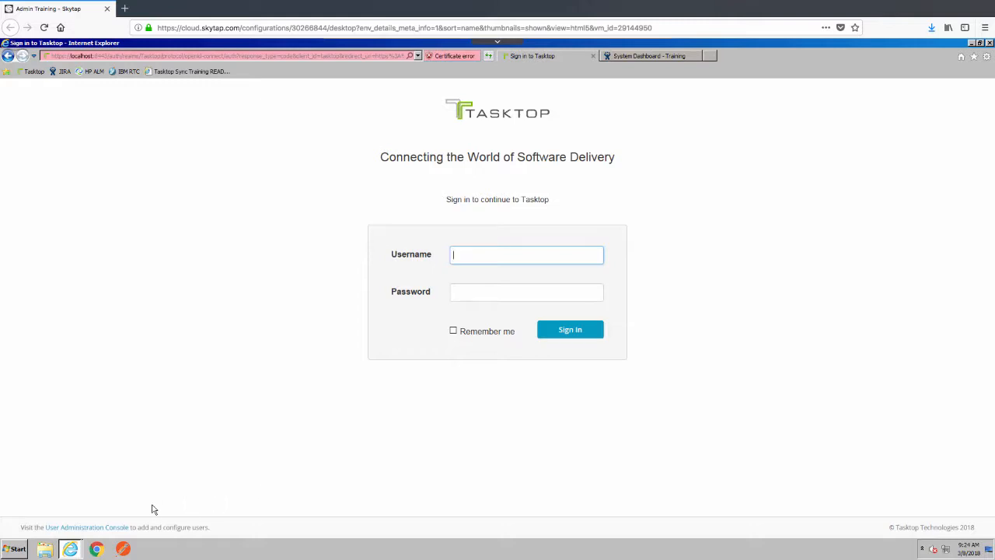
Step: Sign in to the Keycloak user administration console with the root credentials
{"action": "left_click", "coordinate": [111, 529]}
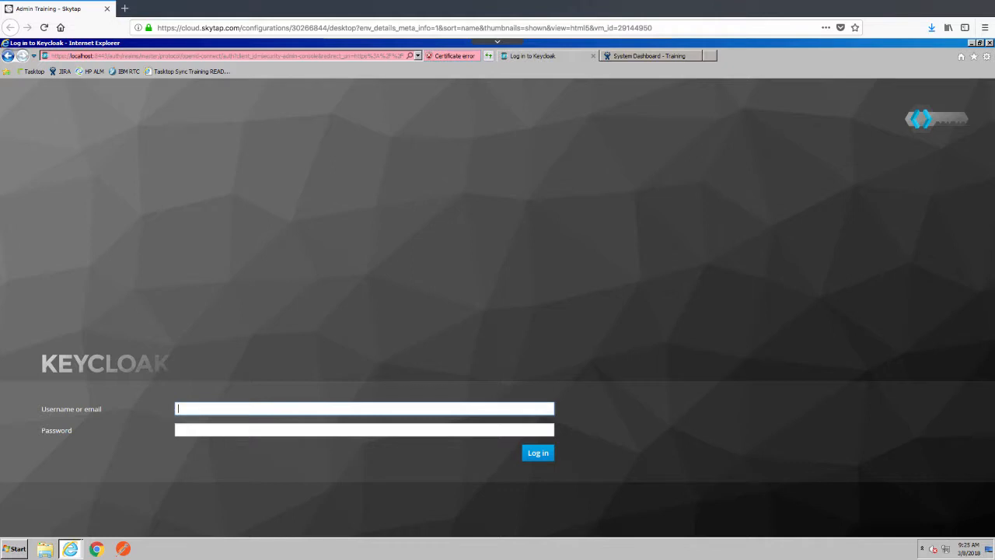
{"action": "type", "text": "root"}
{"action": "key", "text": "Tab"}
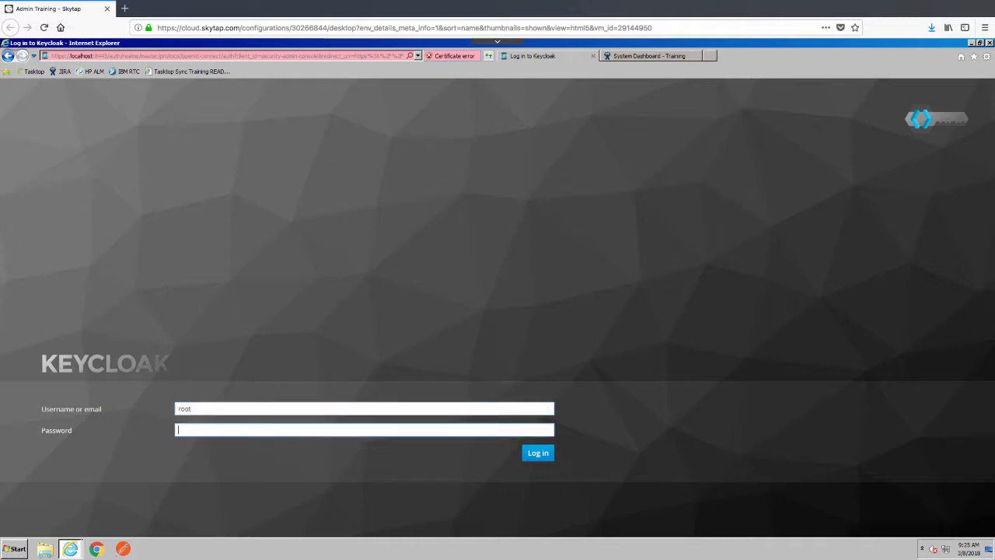
{"action": "type", "text": "**********"}
{"action": "left_click", "coordinate": [536, 457]}
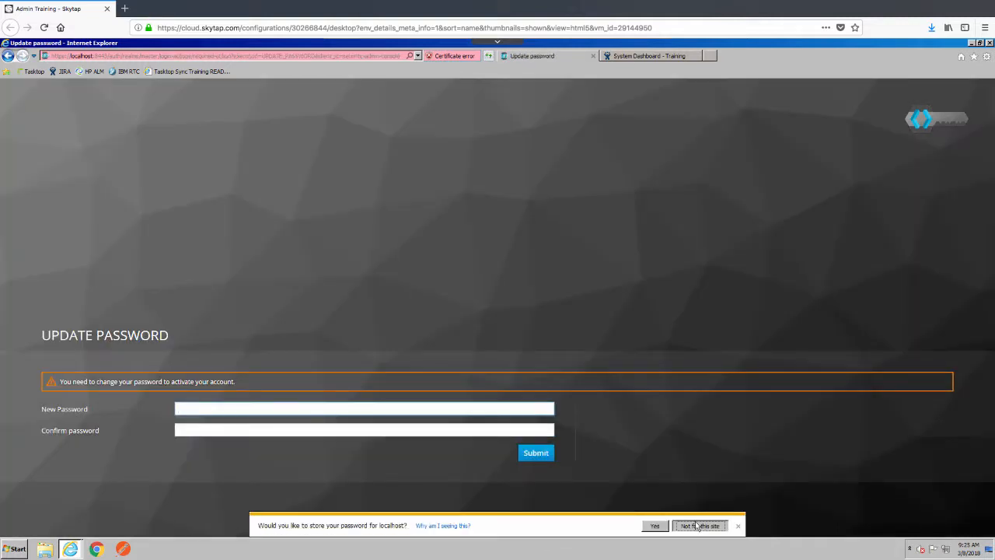
Step: Decline saving the login, then set and confirm a new account password
{"action": "left_click", "coordinate": [699, 525]}
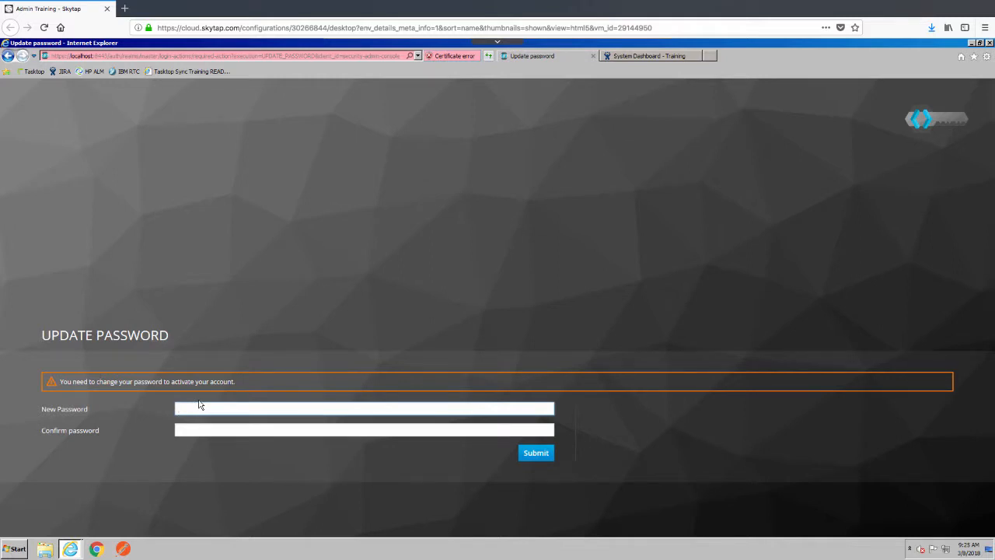
{"action": "type", "text": "•••••••"}
{"action": "key", "text": "Tab"}
{"action": "type", "text": "••••••"}
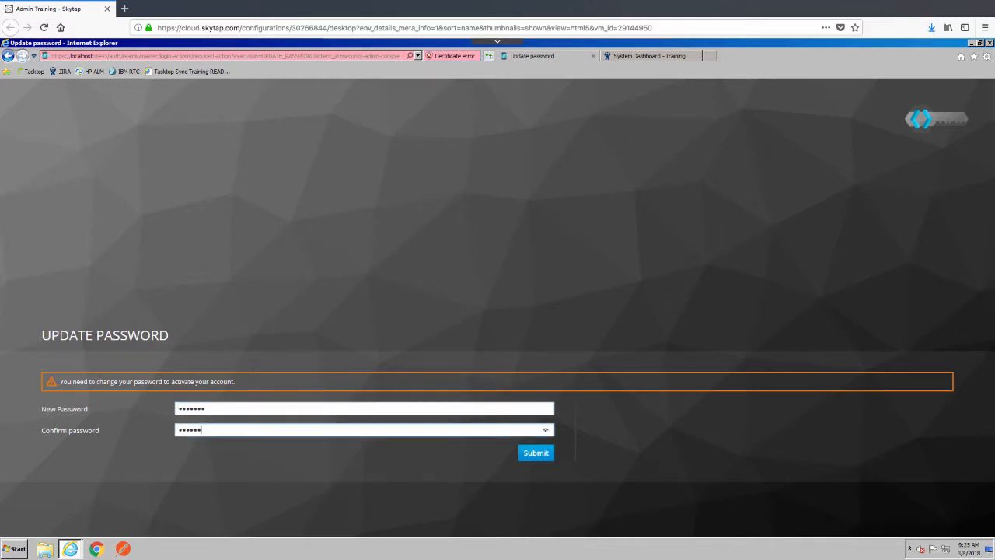
{"action": "type", "text": "•"}
{"action": "left_click", "coordinate": [528, 457]}
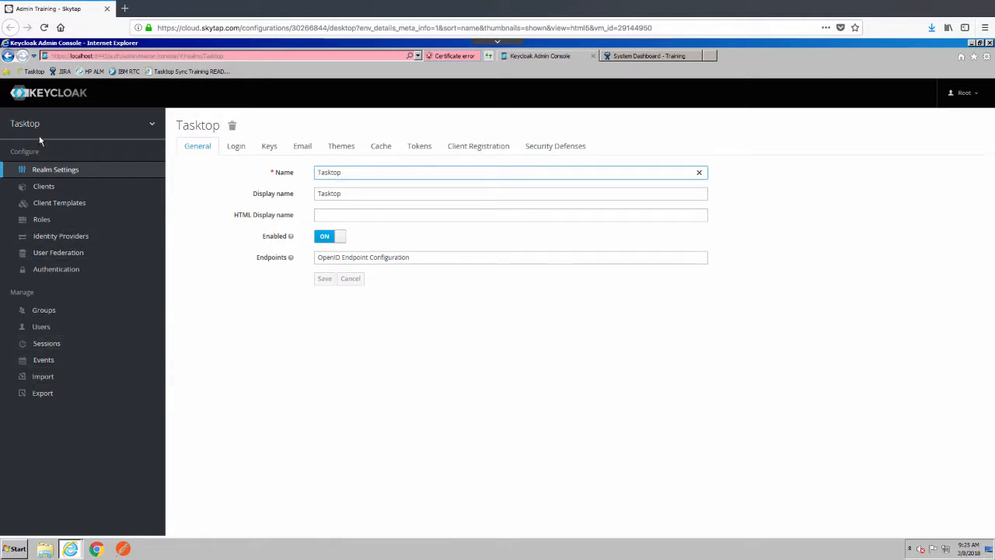
Step: Create the user admin in the Tasktop realm with a first and last name
{"action": "left_click", "coordinate": [43, 330]}
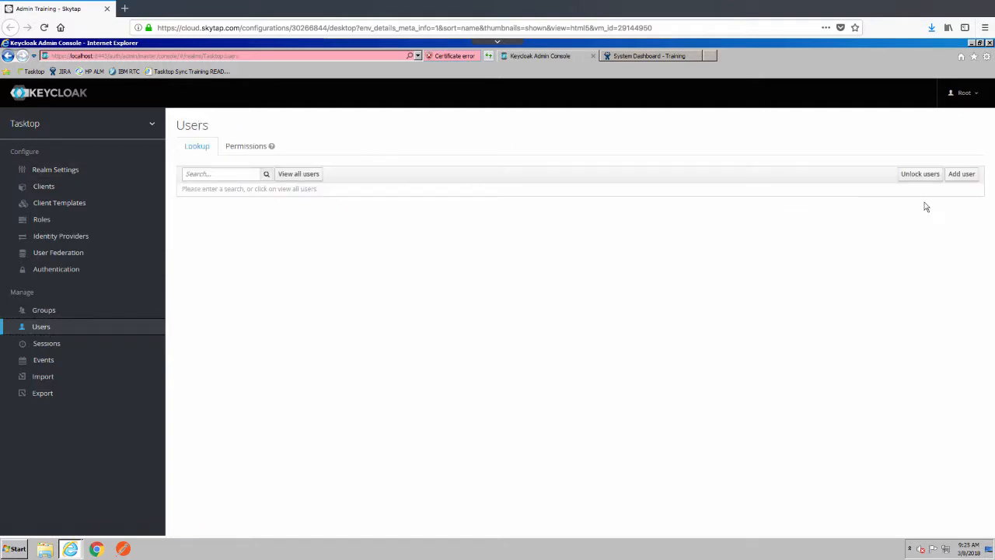
{"action": "left_click", "coordinate": [964, 175]}
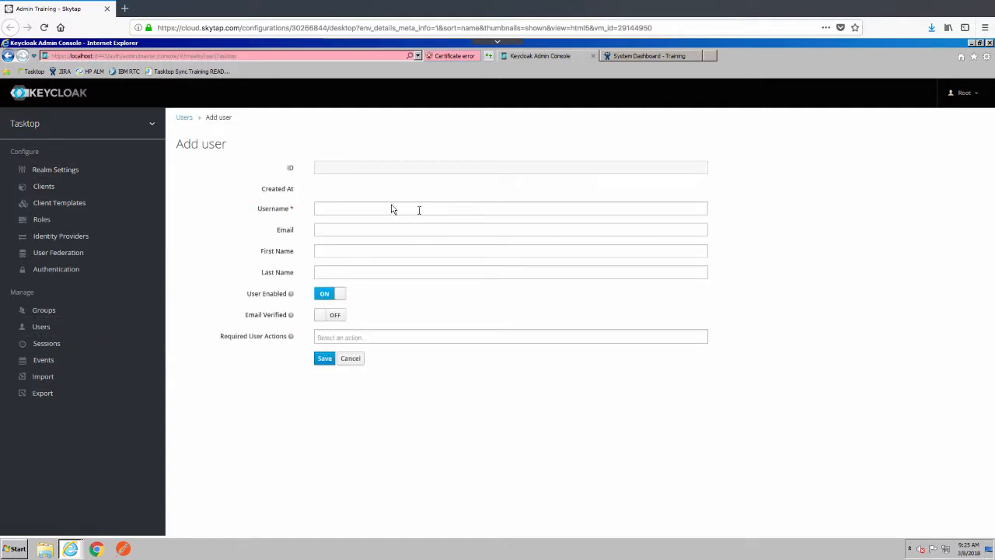
{"action": "left_click", "coordinate": [393, 208]}
{"action": "type", "text": "admin"}
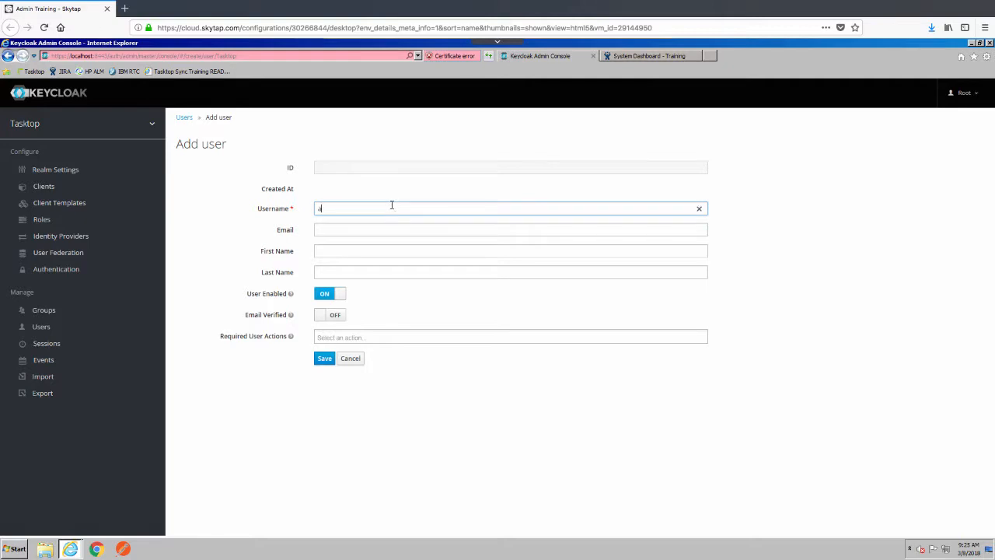
{"action": "key", "text": "Tab"}
{"action": "key", "text": "Tab"}
{"action": "type", "text": "jeff"}
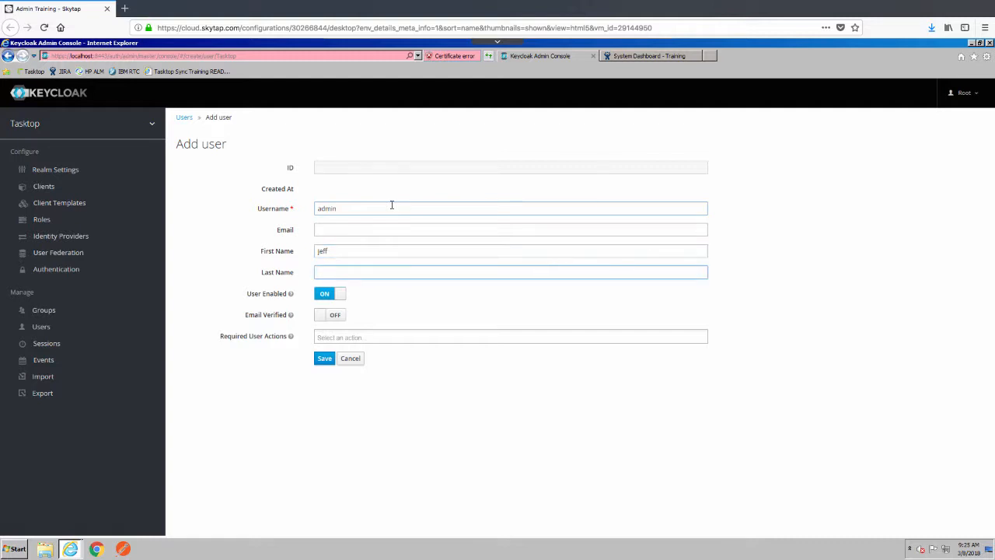
{"action": "type", "text": "bexos"}
{"action": "left_click", "coordinate": [324, 358]}
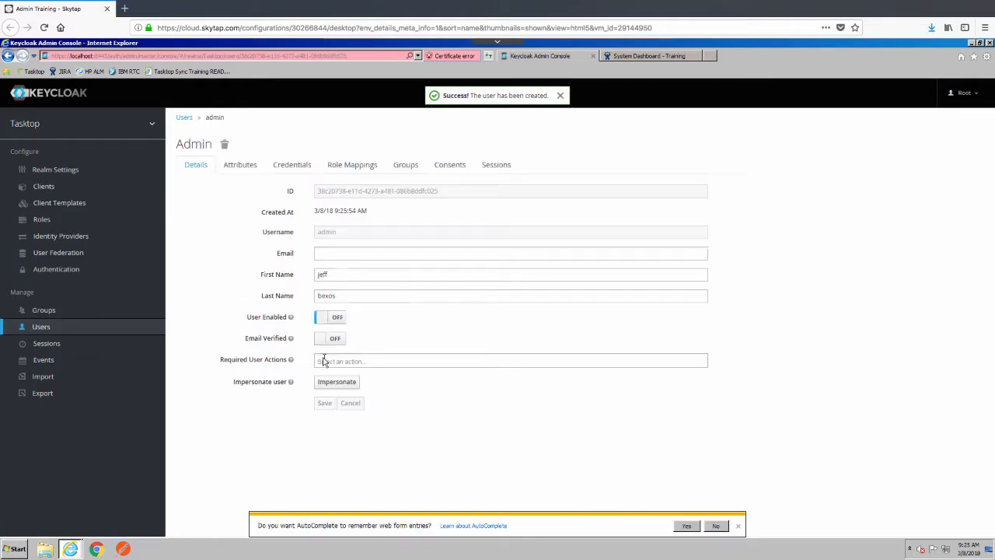
Step: Enter and confirm a temporary password for admin, then reset the password
{"action": "left_click", "coordinate": [292, 164]}
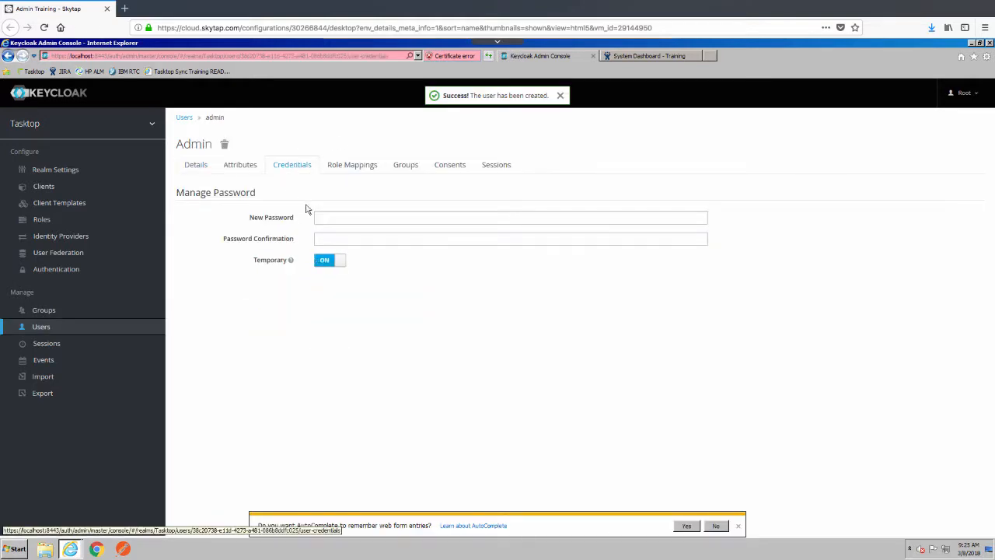
{"action": "left_click", "coordinate": [327, 220]}
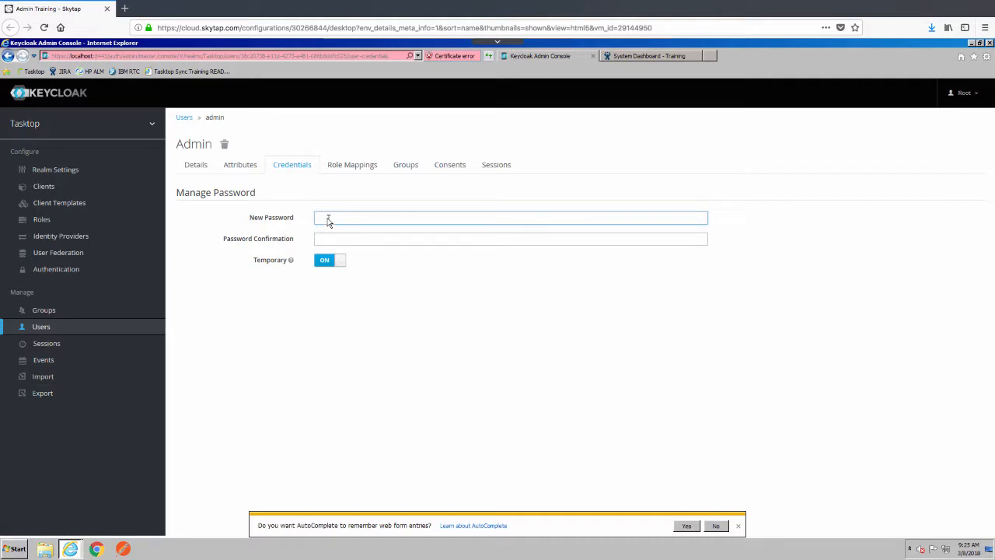
{"action": "type", "text": "password"}
{"action": "key", "text": "Tab"}
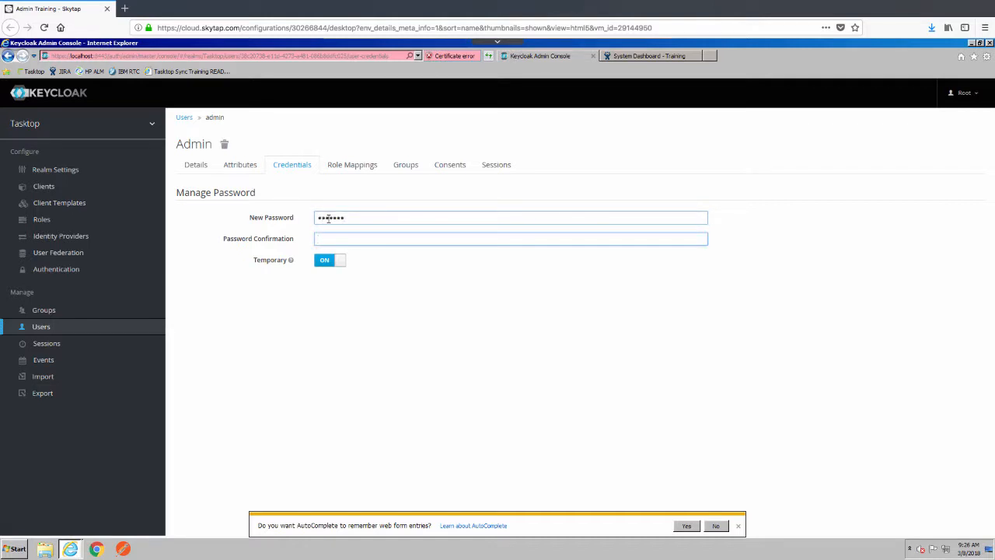
{"action": "type", "text": "password"}
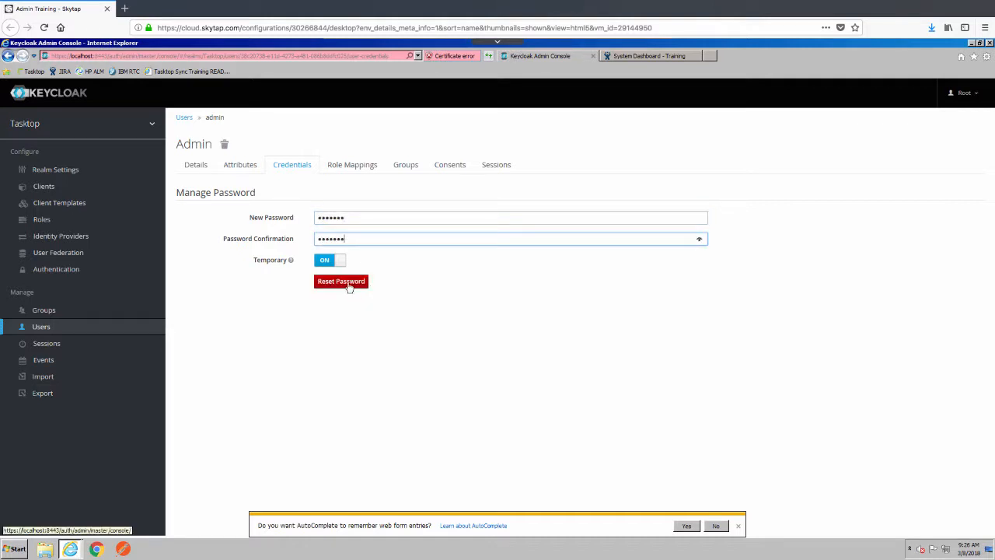
{"action": "left_click", "coordinate": [346, 283]}
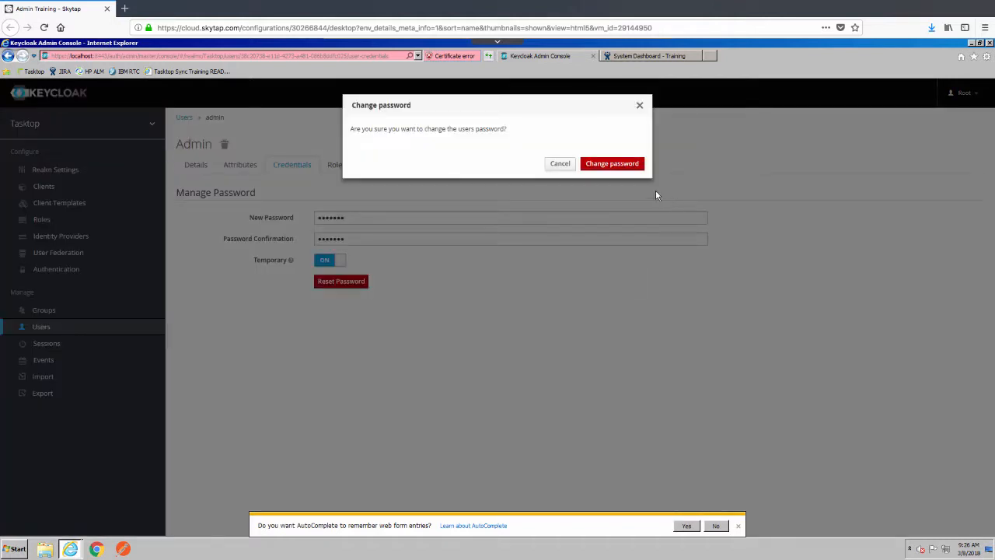
{"action": "left_click", "coordinate": [626, 166]}
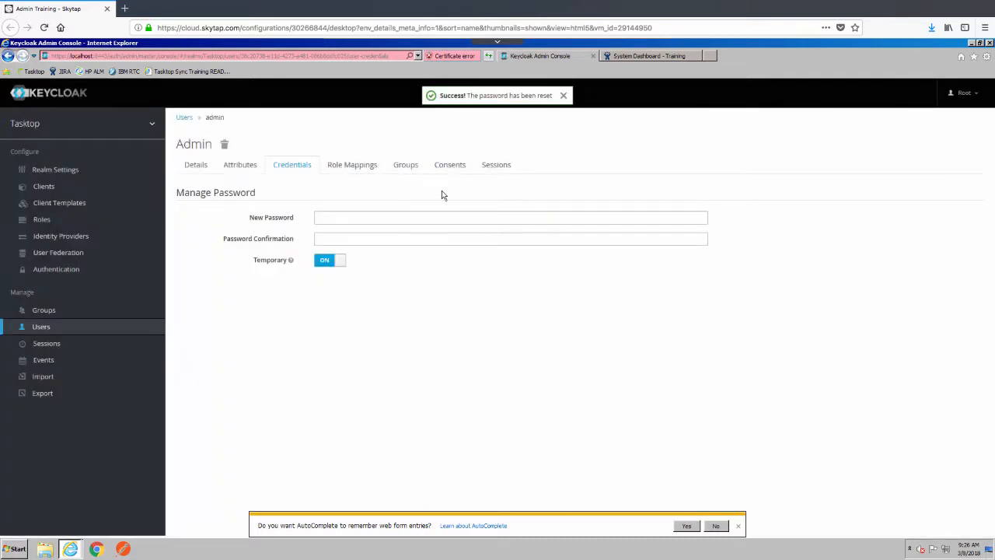
Step: Add admin to the TasktopAdmins group, then return to the Tasktop sign-in page
{"action": "left_click", "coordinate": [408, 167]}
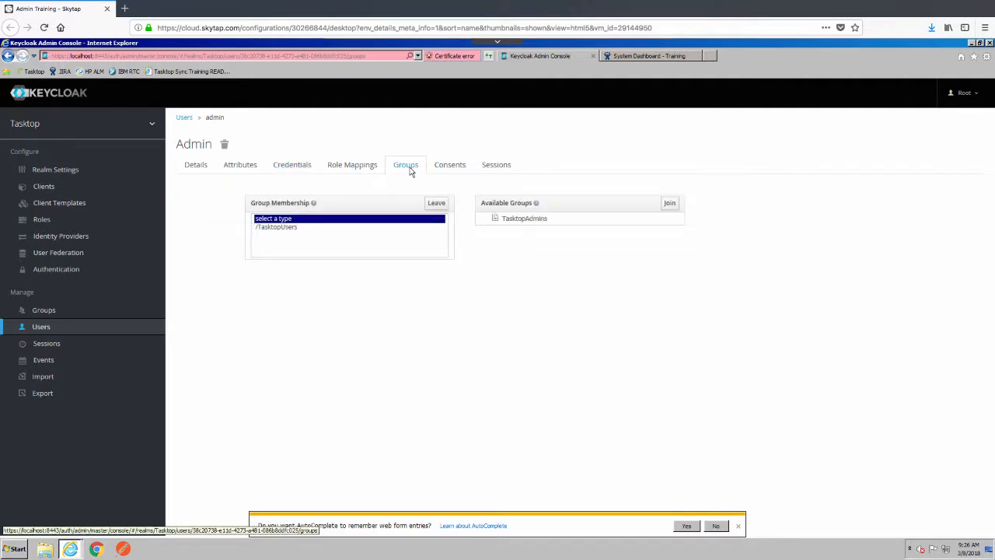
{"action": "left_click", "coordinate": [539, 218]}
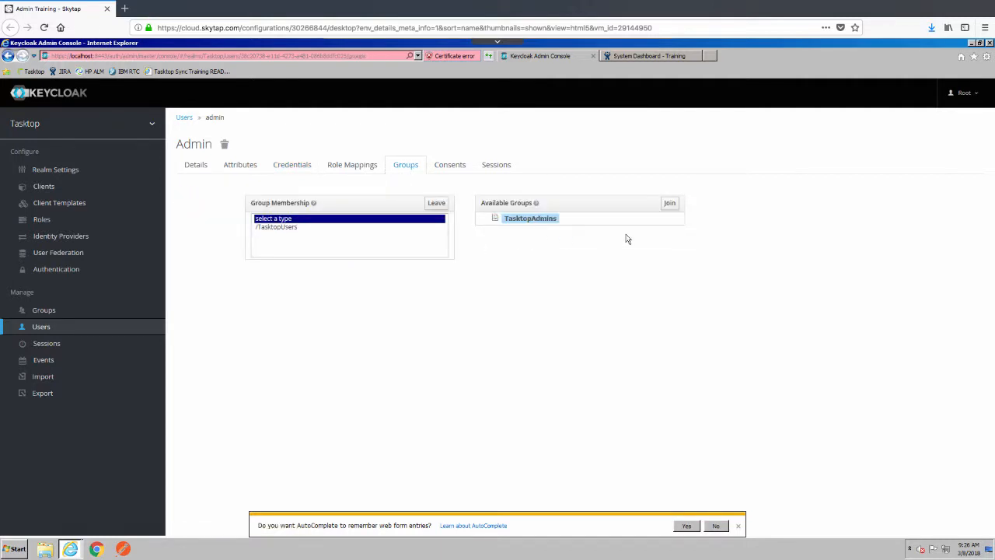
{"action": "left_click", "coordinate": [669, 203]}
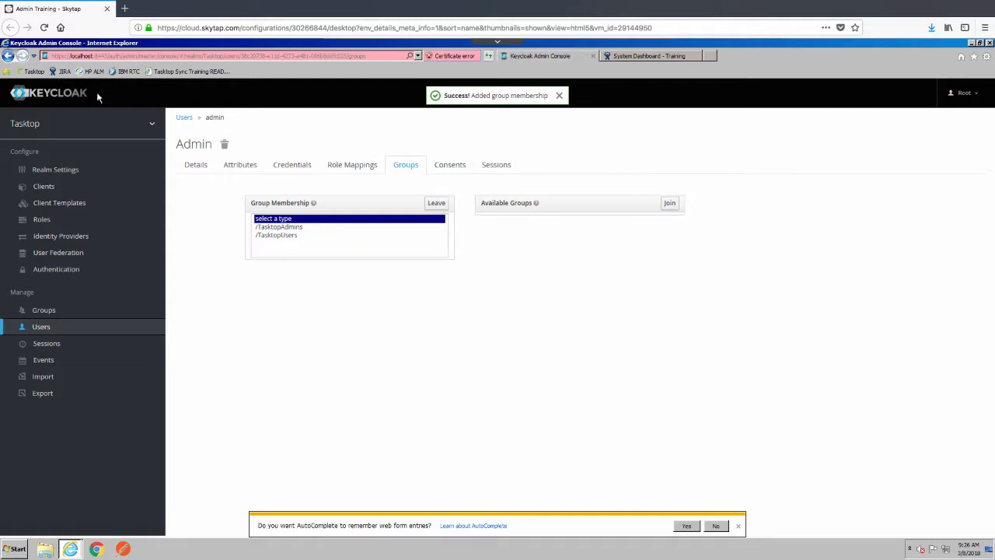
{"action": "left_click", "coordinate": [35, 75]}
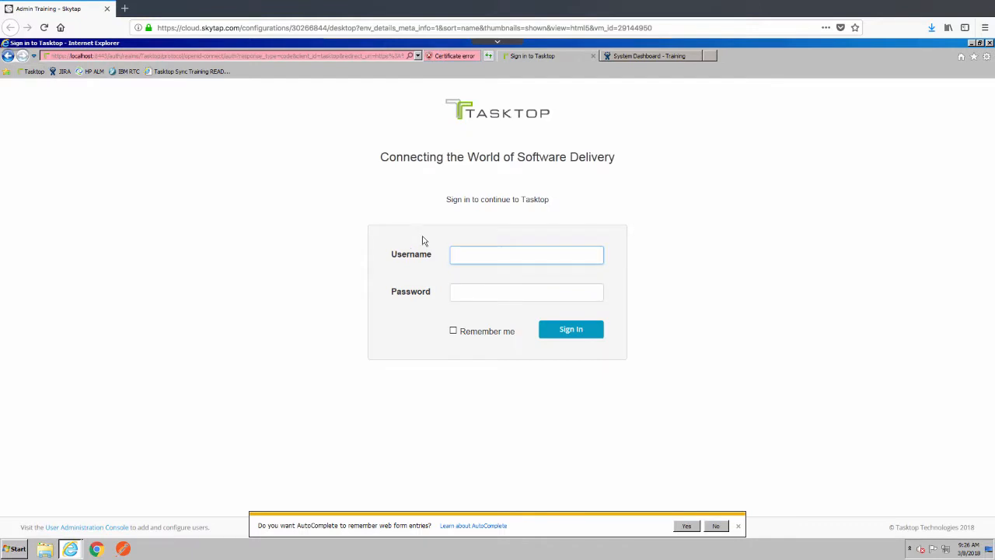
Step: Sign in to Tasktop Integration Hub as admin with the current password
{"action": "type", "text": "admin"}
{"action": "key", "text": "Tab"}
{"action": "type", "text": "tasktop"}
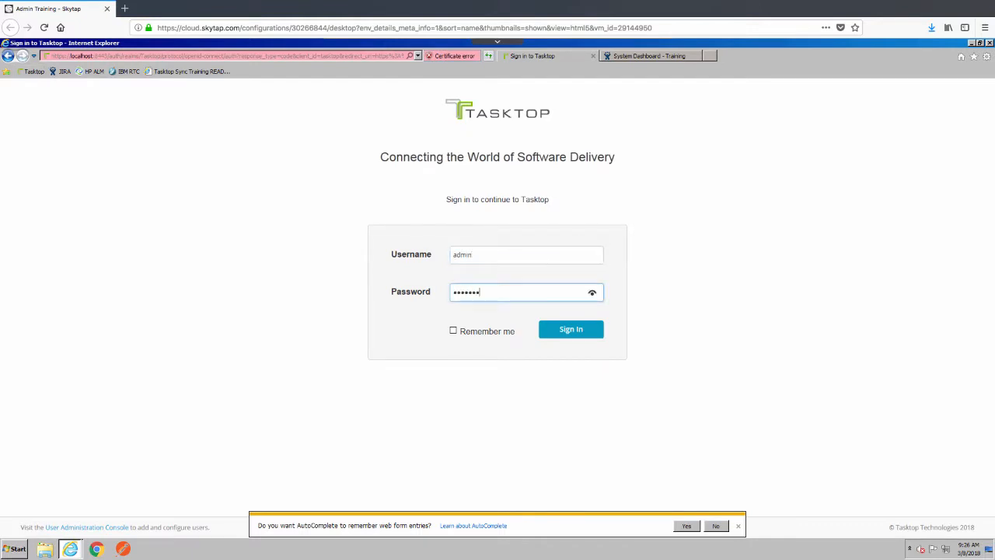
{"action": "left_click", "coordinate": [587, 332]}
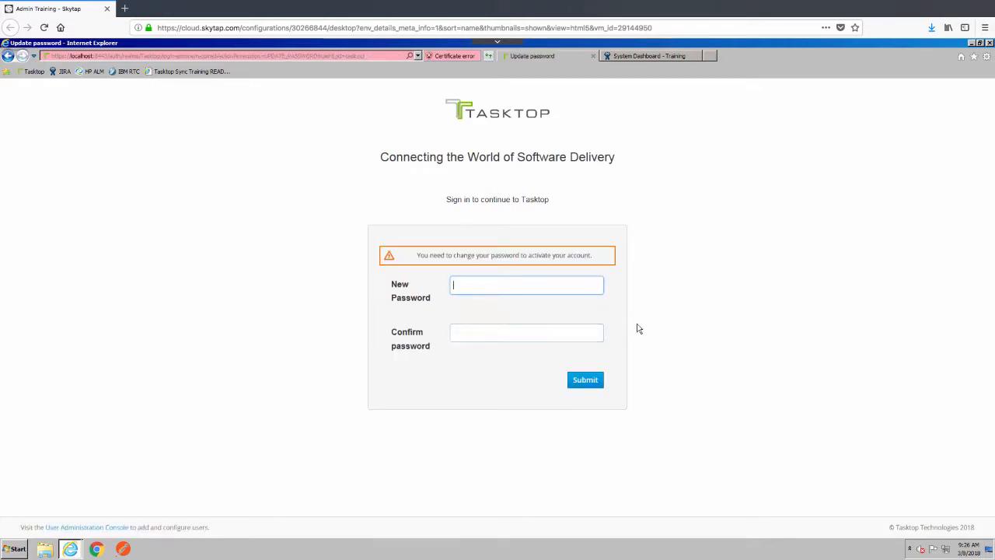
Step: Replace the admin password with a new, confirmed one
{"action": "type", "text": "tasktop123"}
{"action": "key", "text": "Tab"}
{"action": "type", "text": "tasktop123"}
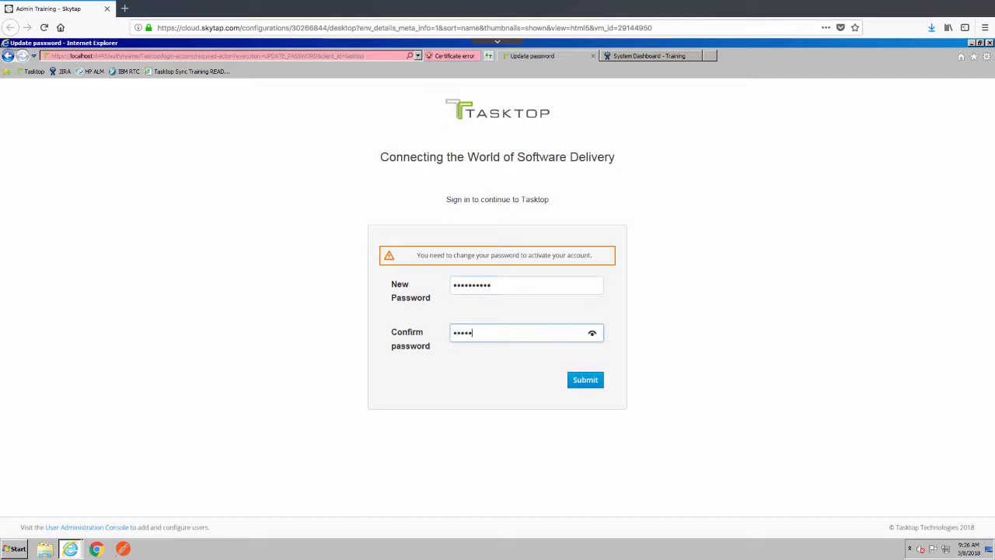
{"action": "left_click", "coordinate": [596, 382]}
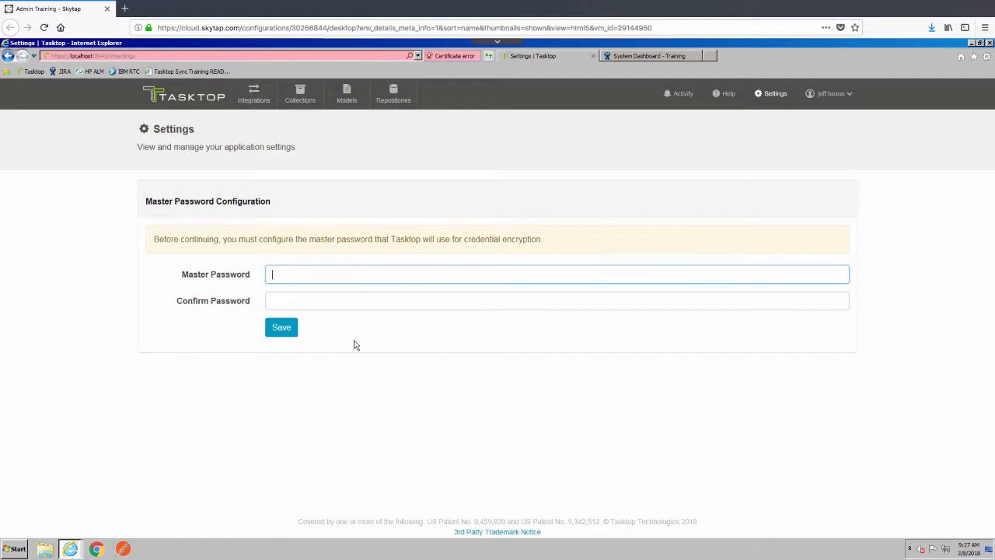
Step: Enter and confirm the master password for credential encryption, then save it
{"action": "type", "text": "•••••••"}
{"action": "key", "text": "Tab"}
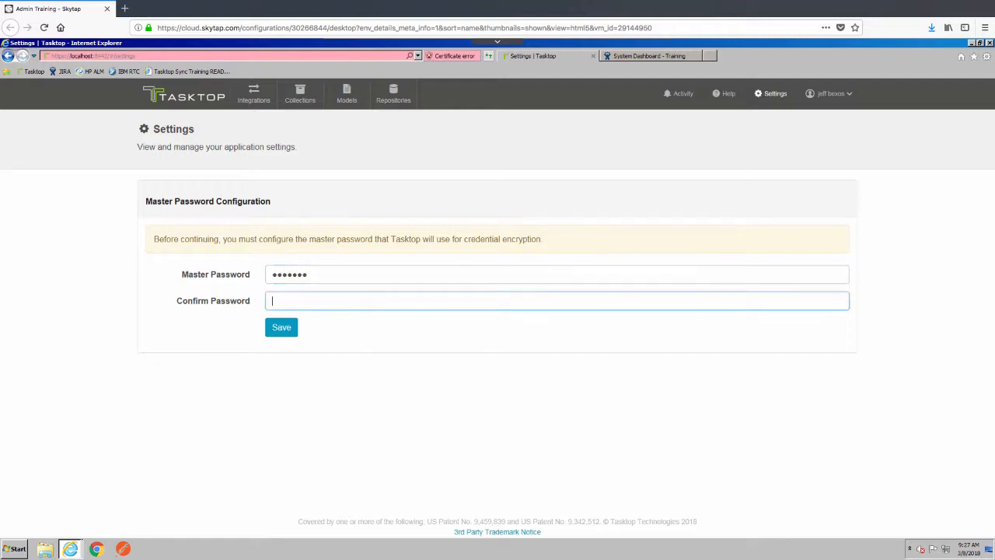
{"action": "type", "text": "•••••••"}
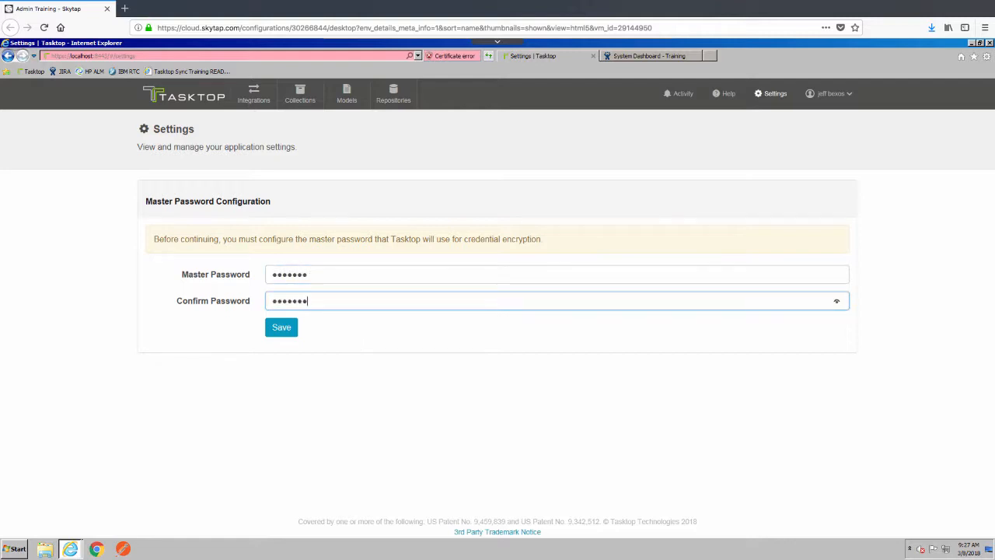
{"action": "left_click", "coordinate": [281, 327]}
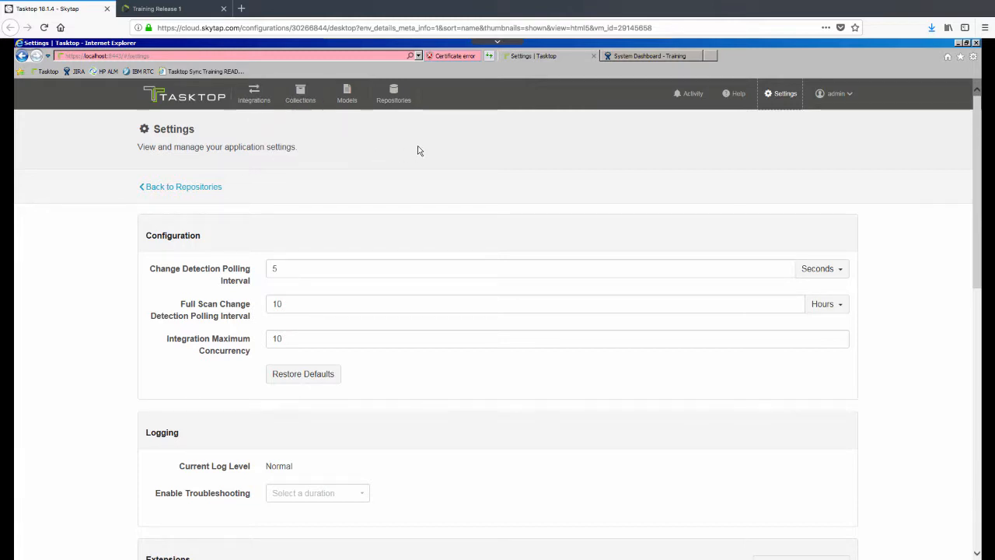
Step: Start a new LeanKit repository connection labelled LeanKit
{"action": "left_click", "coordinate": [395, 94]}
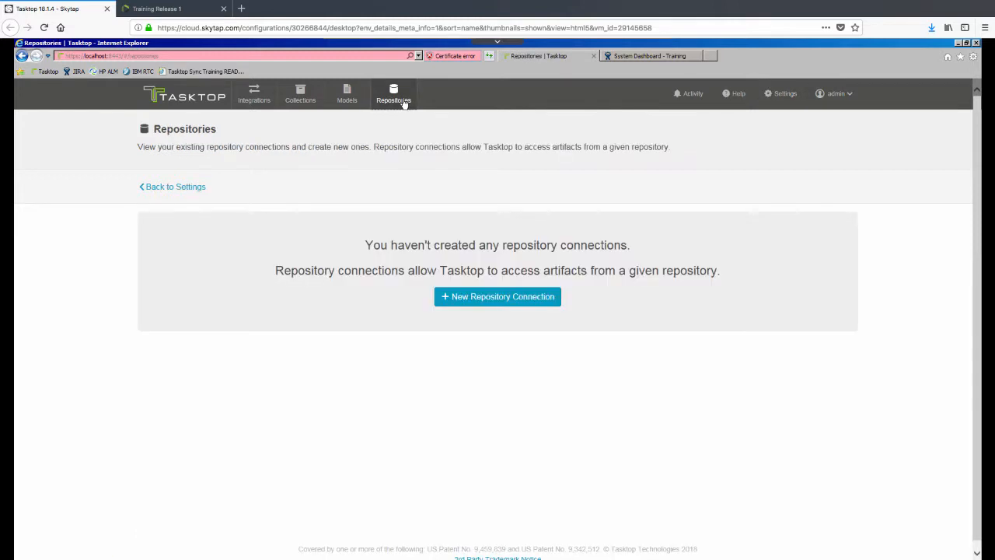
{"action": "left_click", "coordinate": [469, 298]}
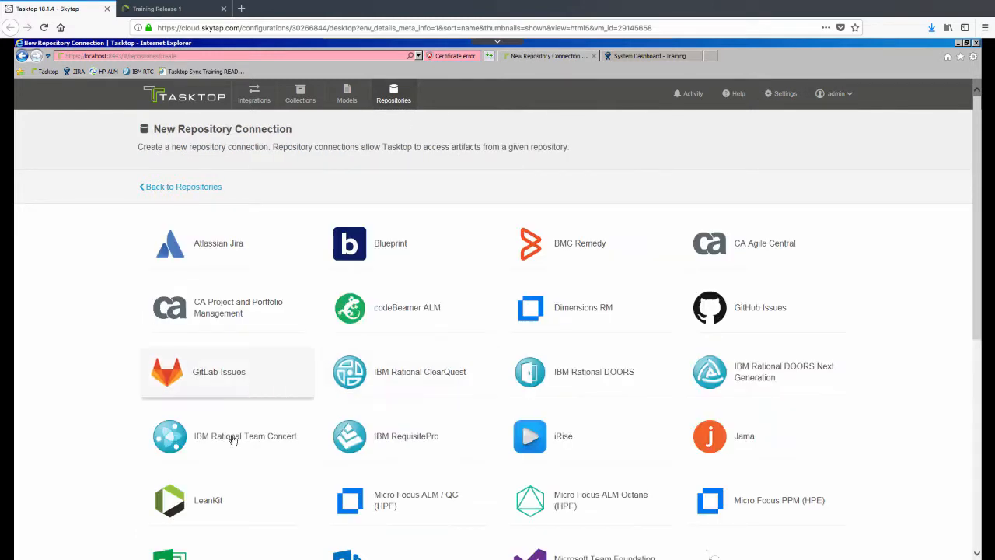
{"action": "left_click", "coordinate": [219, 505]}
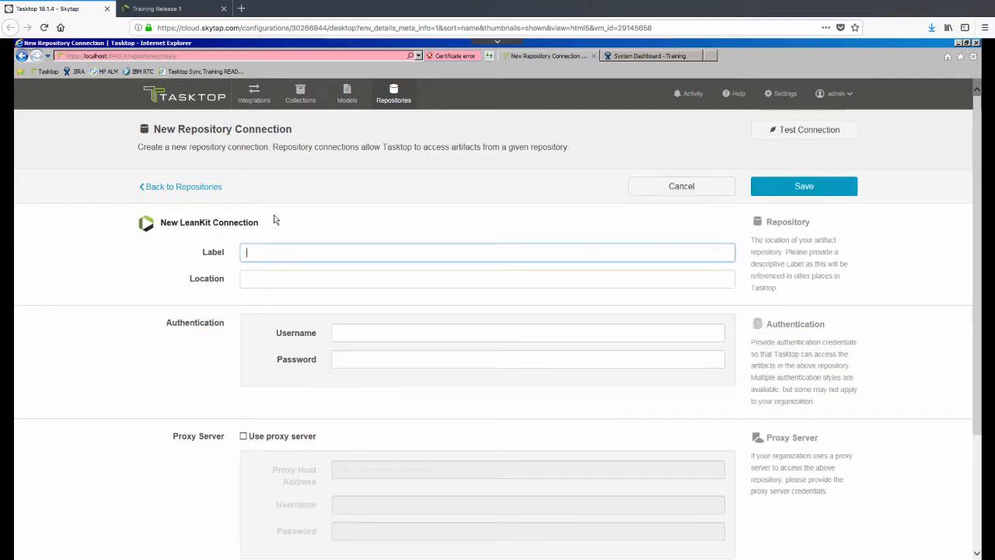
{"action": "type", "text": "LEanKit"}
{"action": "key", "text": "Tab"}
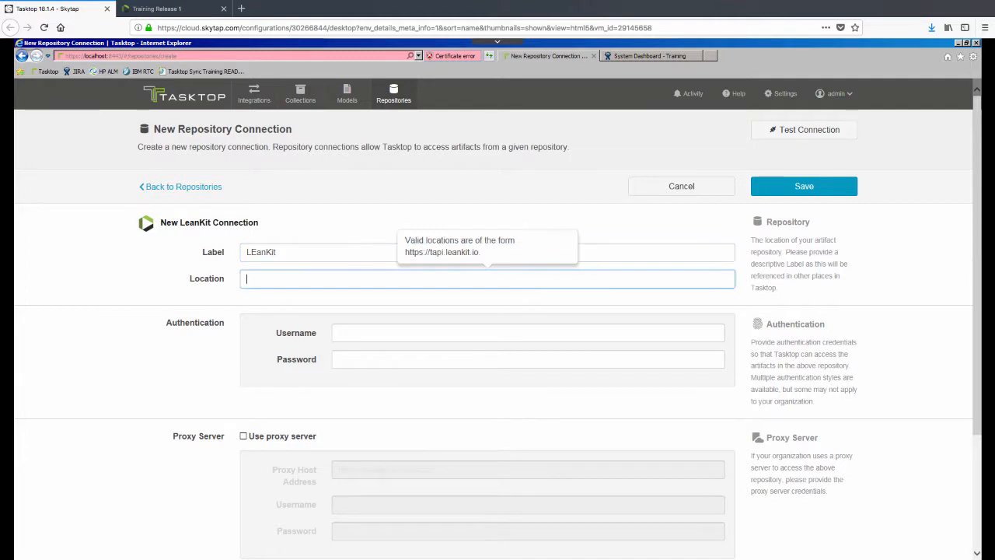
{"action": "left_click", "coordinate": [252, 257]}
{"action": "key", "text": "BackSpace"}
{"action": "type", "text": "e"}
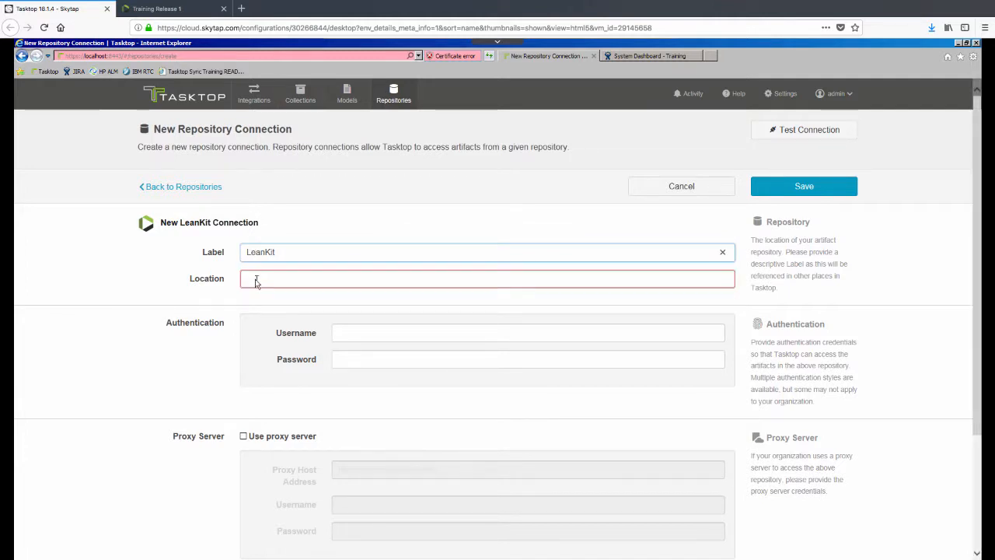
{"action": "left_click", "coordinate": [256, 282]}
{"action": "type", "text": "https"}
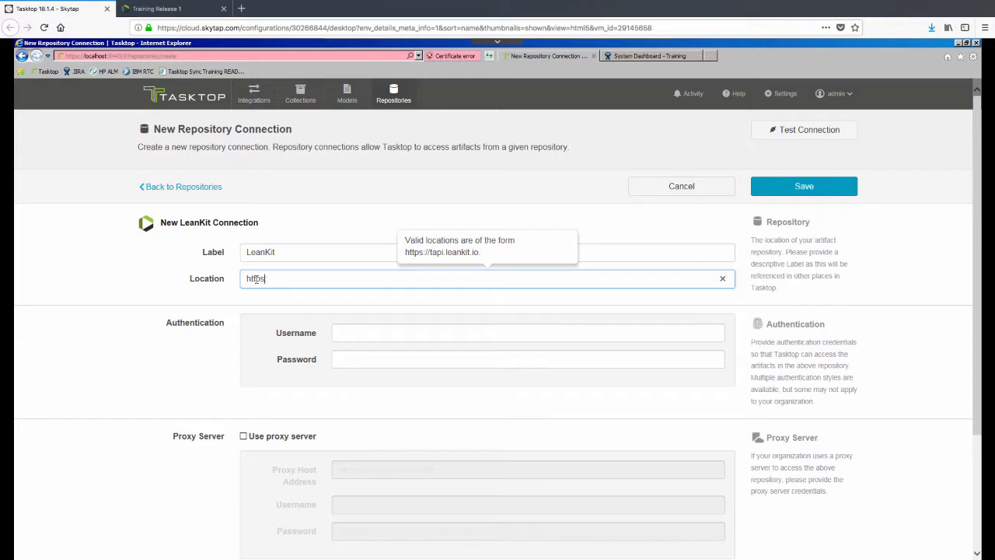
{"action": "type", "text": "://"}
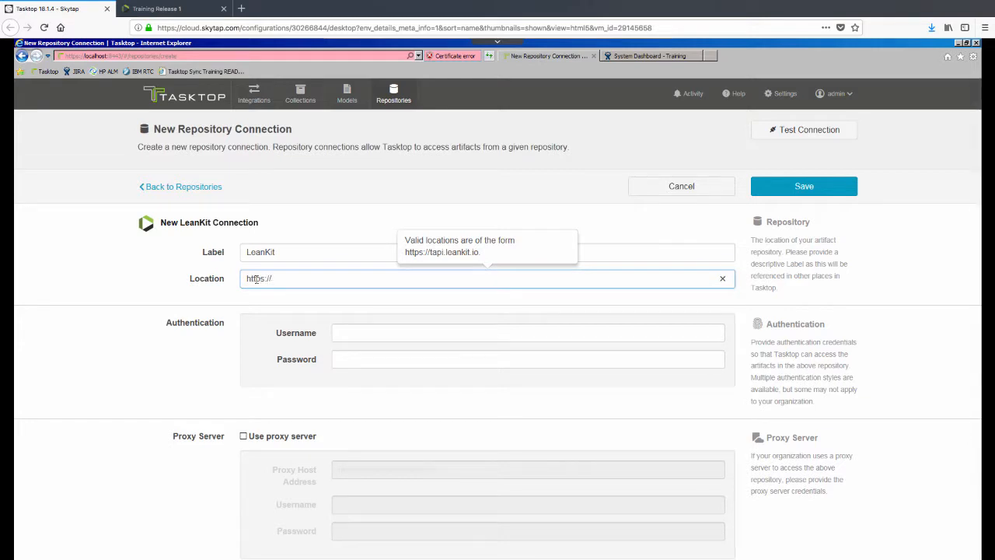
{"action": "type", "text": "tapi.leankit.io"}
{"action": "left_click", "coordinate": [355, 333]}
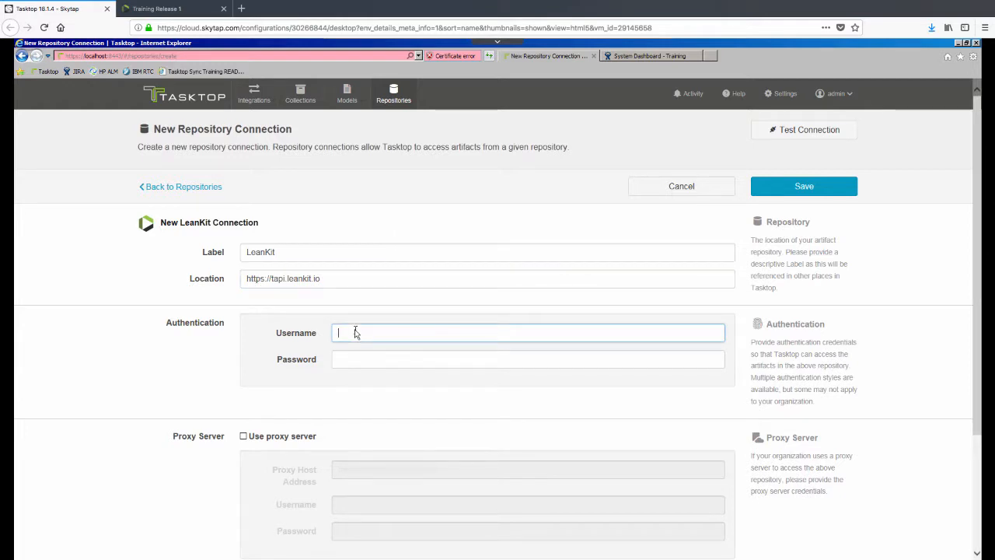
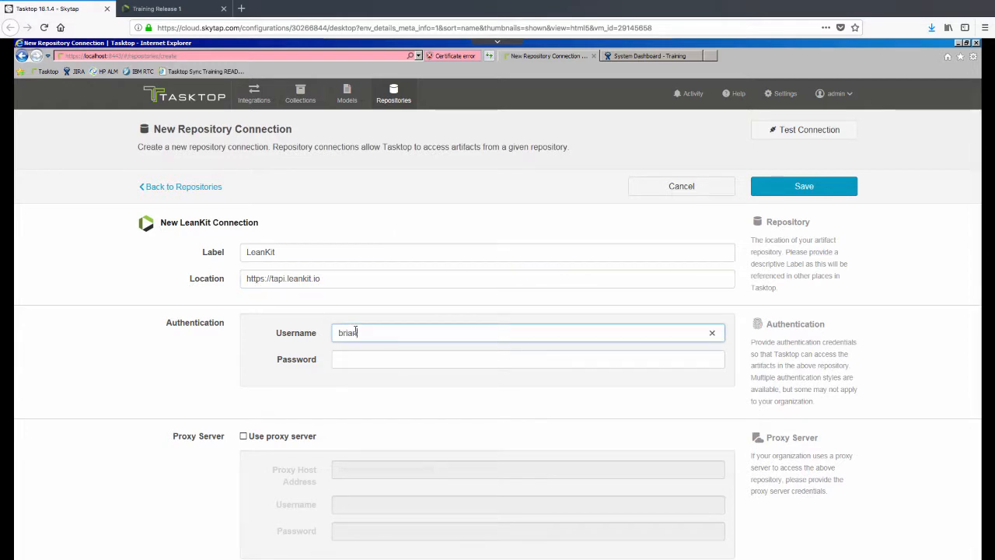
{"action": "key", "text": "Tab"}
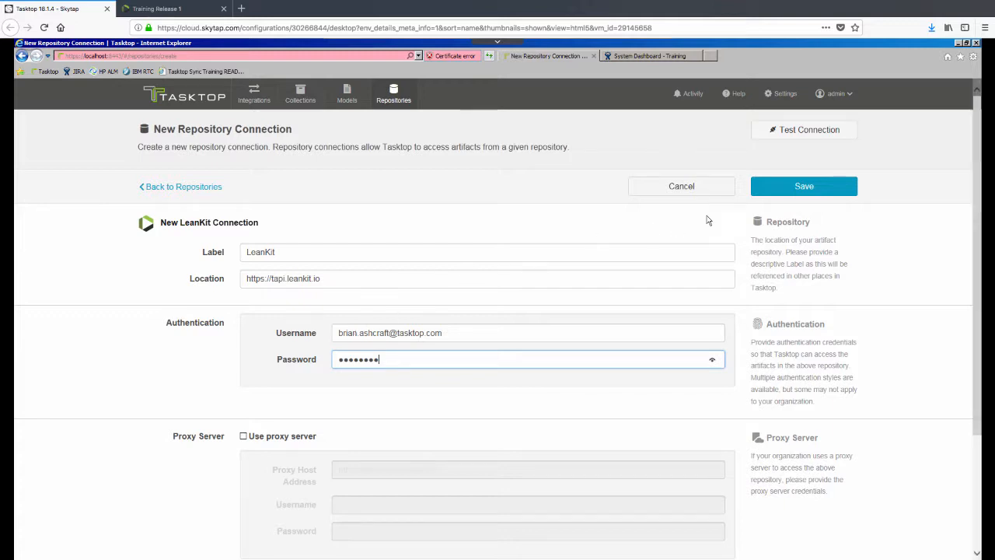
{"action": "left_click", "coordinate": [793, 189]}
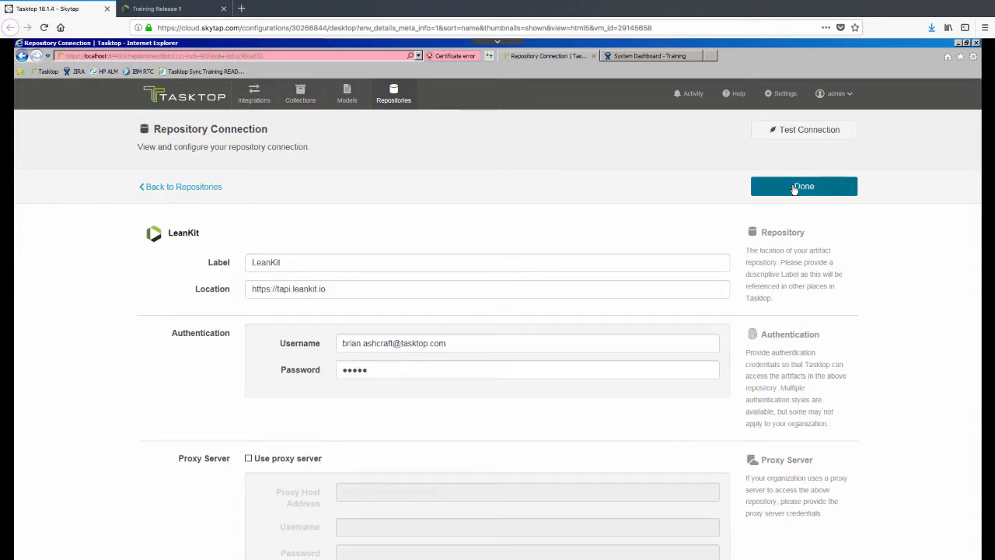
{"action": "left_click", "coordinate": [794, 189]}
{"action": "left_click", "coordinate": [759, 224]}
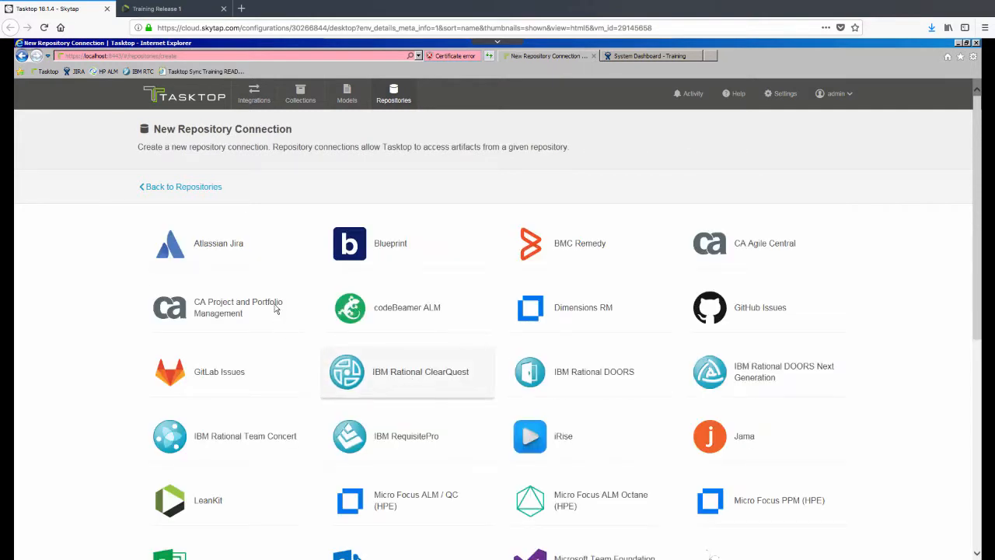
{"action": "left_click", "coordinate": [251, 256]}
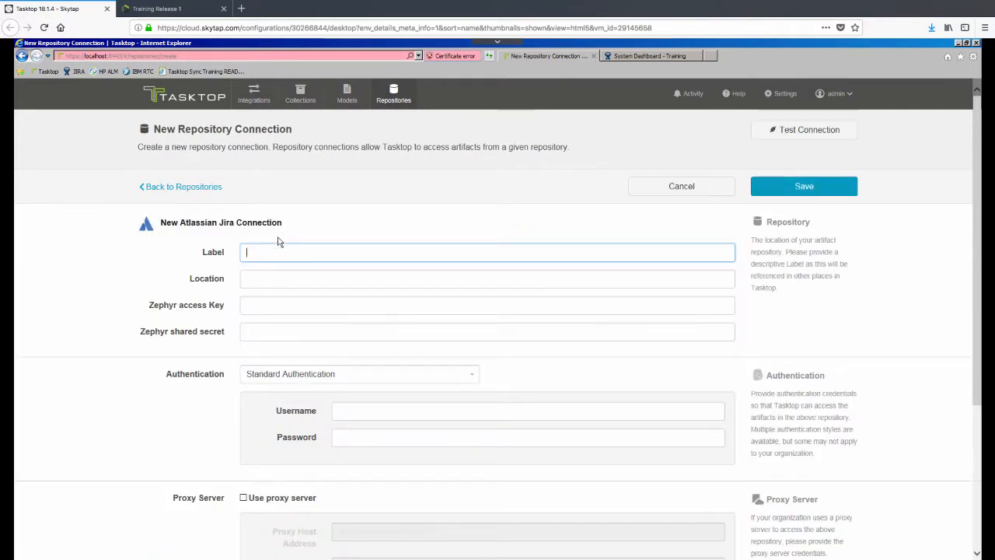
{"action": "type", "text": "JIRA"}
{"action": "key", "text": "Tab"}
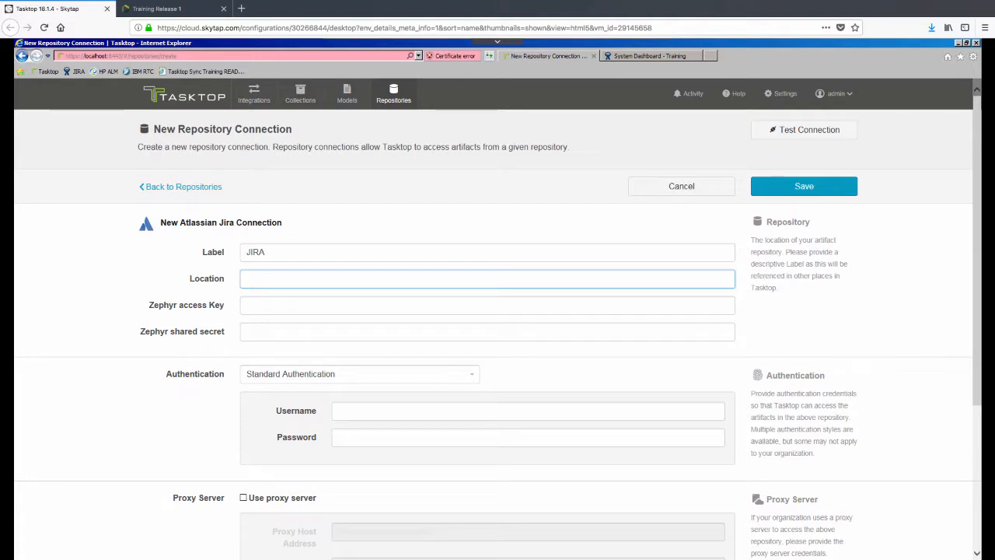
{"action": "type", "text": "http://training02.tasktop.com:1234"}
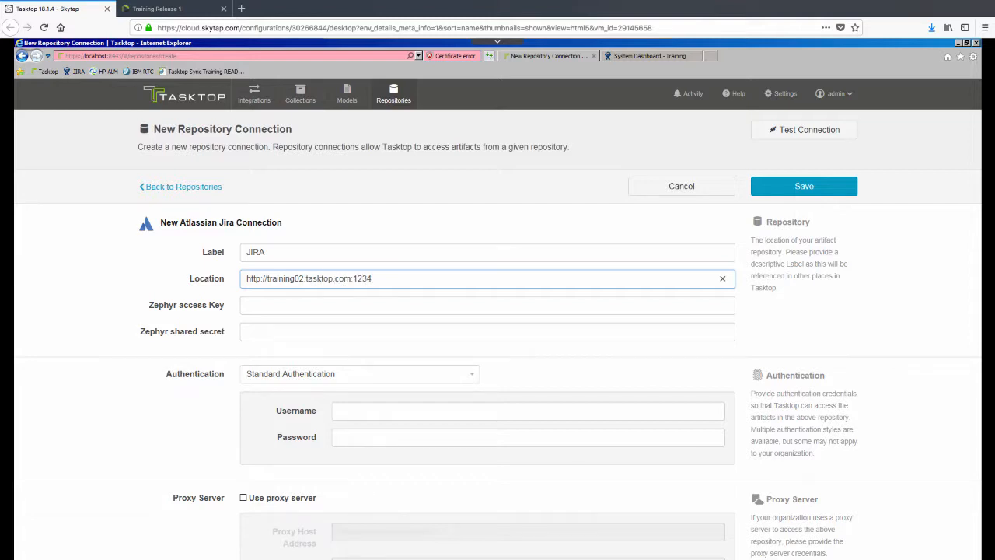
{"action": "key", "text": "Tab"}
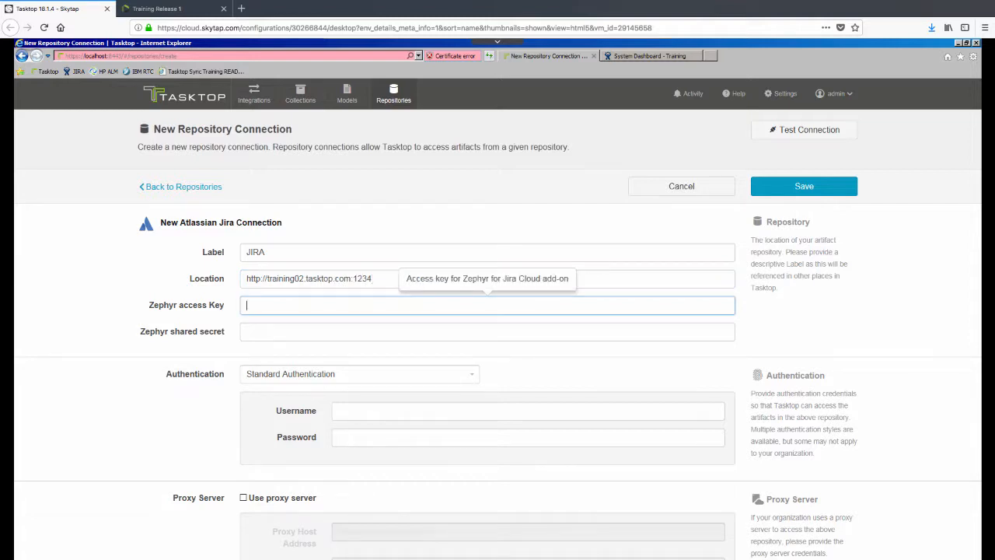
Step: Enter the Jira account username and password, then save the connection
{"action": "left_click", "coordinate": [351, 413]}
{"action": "type", "text": "training01"}
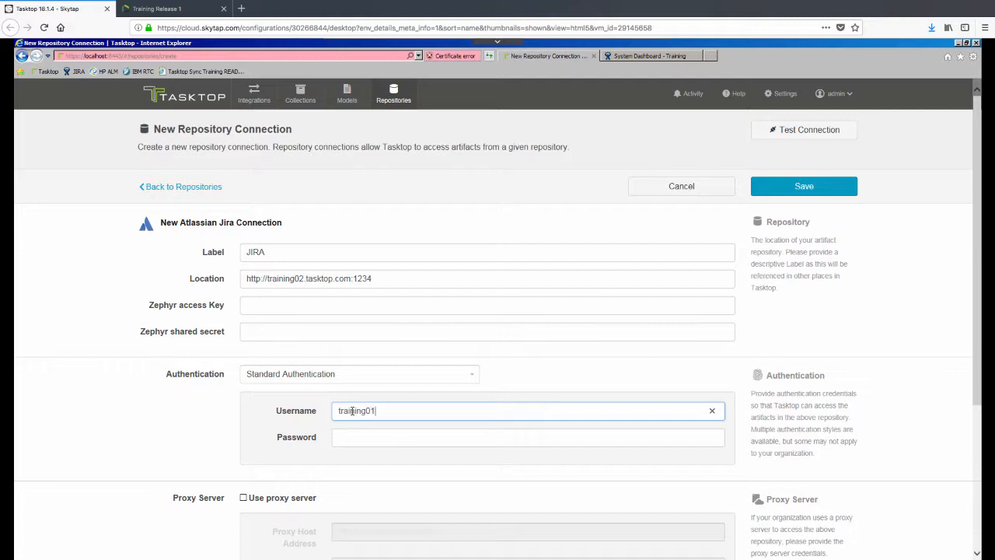
{"action": "key", "text": "Tab"}
{"action": "type", "text": "p••"}
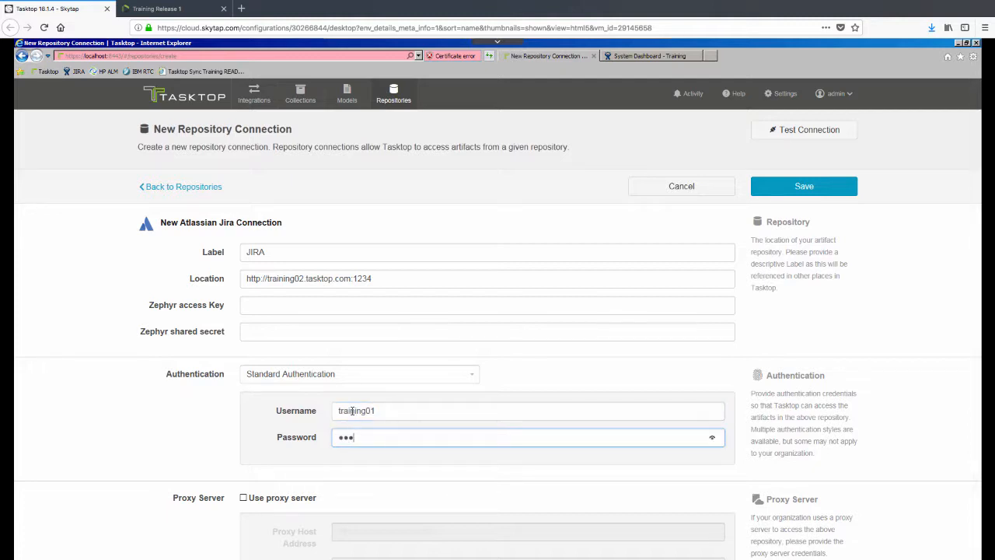
{"action": "type", "text": "•••••••"}
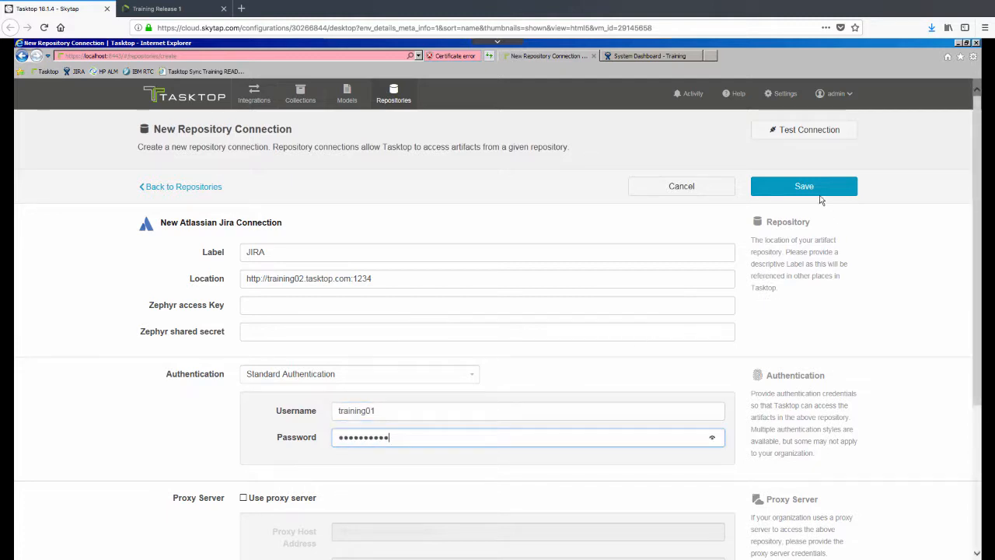
{"action": "left_click", "coordinate": [819, 192]}
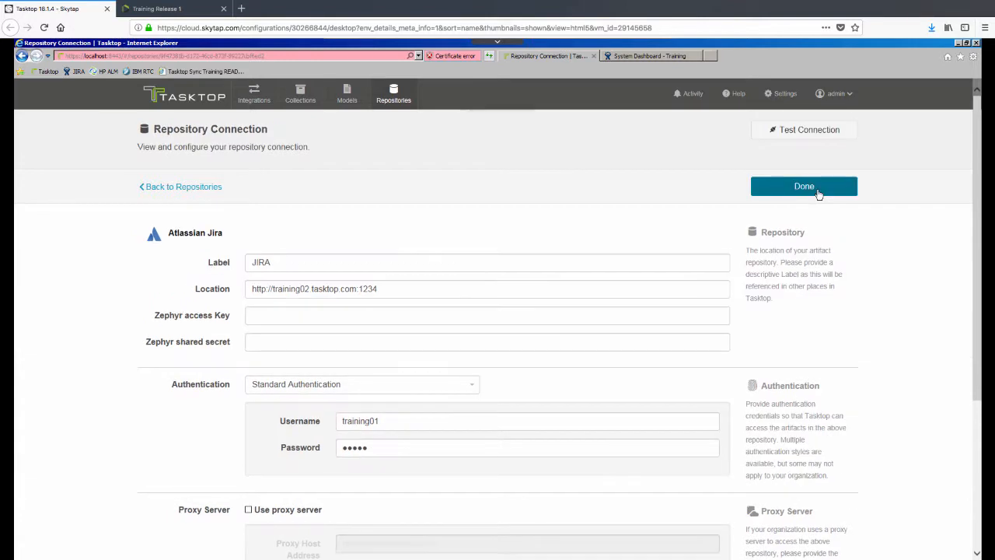
{"action": "left_click", "coordinate": [819, 194]}
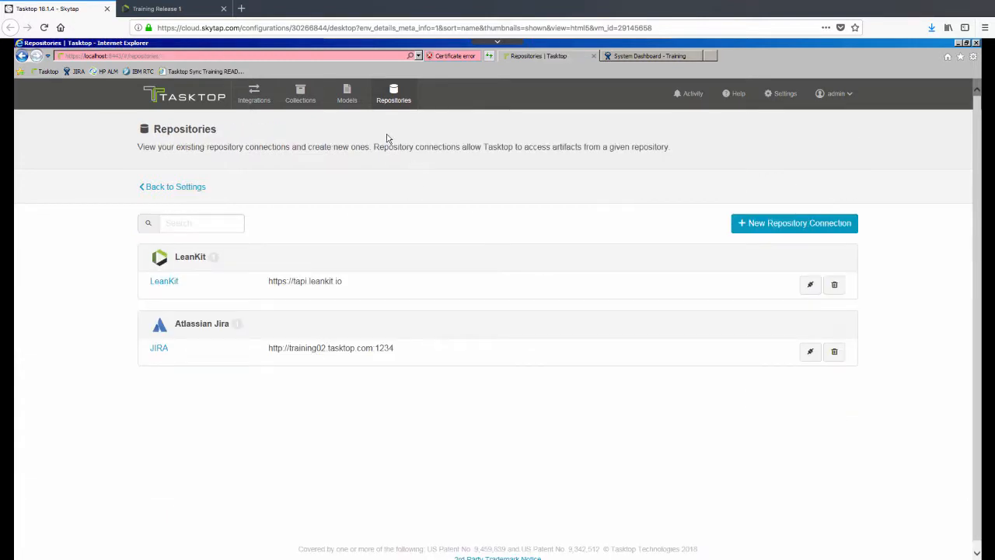
Step: Start a new Issue Model with Summary and Description smart fields
{"action": "left_click", "coordinate": [347, 100]}
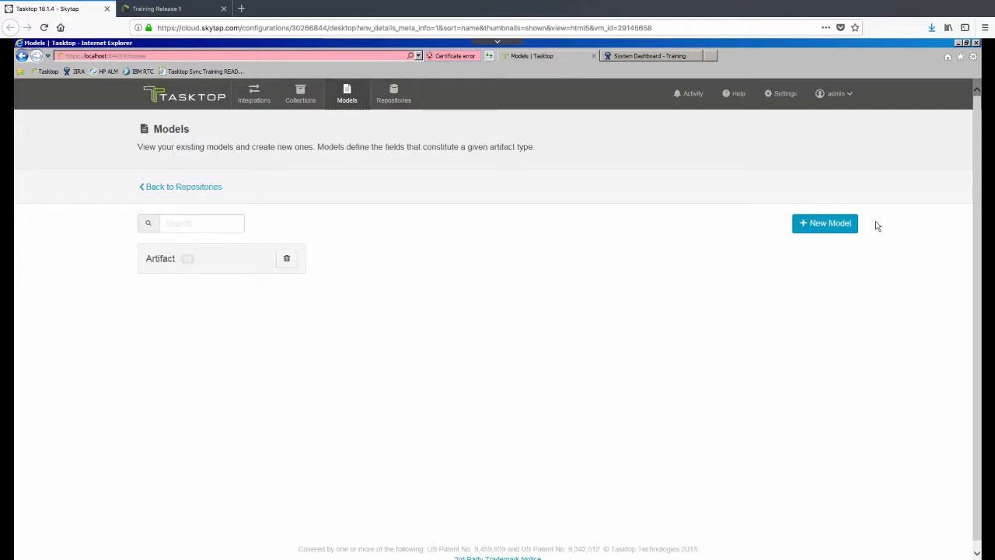
{"action": "left_click", "coordinate": [842, 225]}
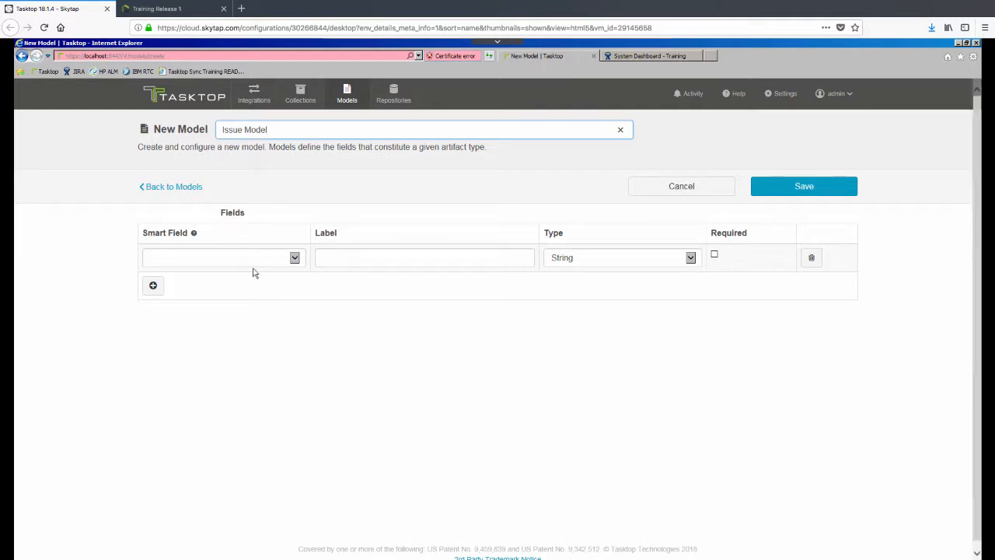
{"action": "left_click", "coordinate": [295, 258]}
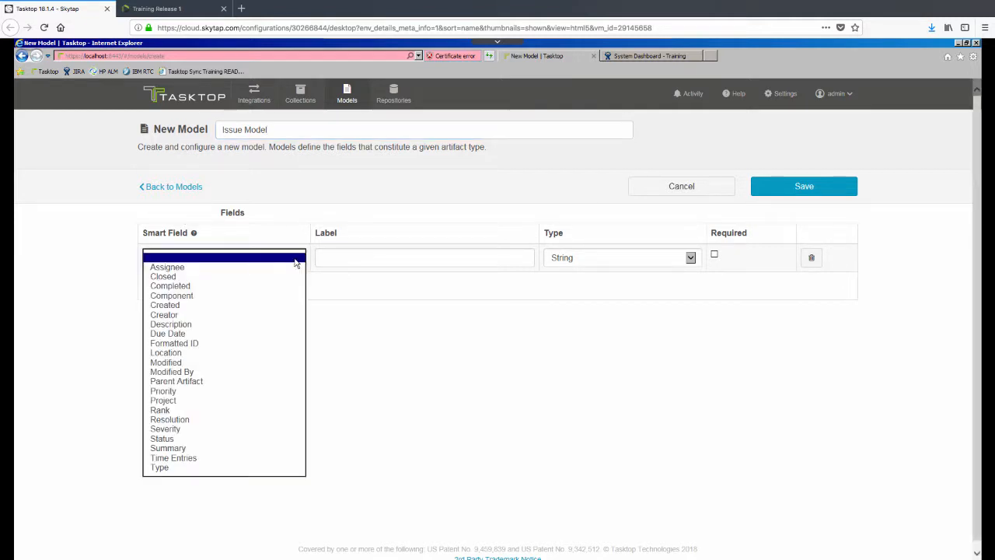
{"action": "left_click", "coordinate": [184, 449]}
{"action": "left_click", "coordinate": [153, 285]}
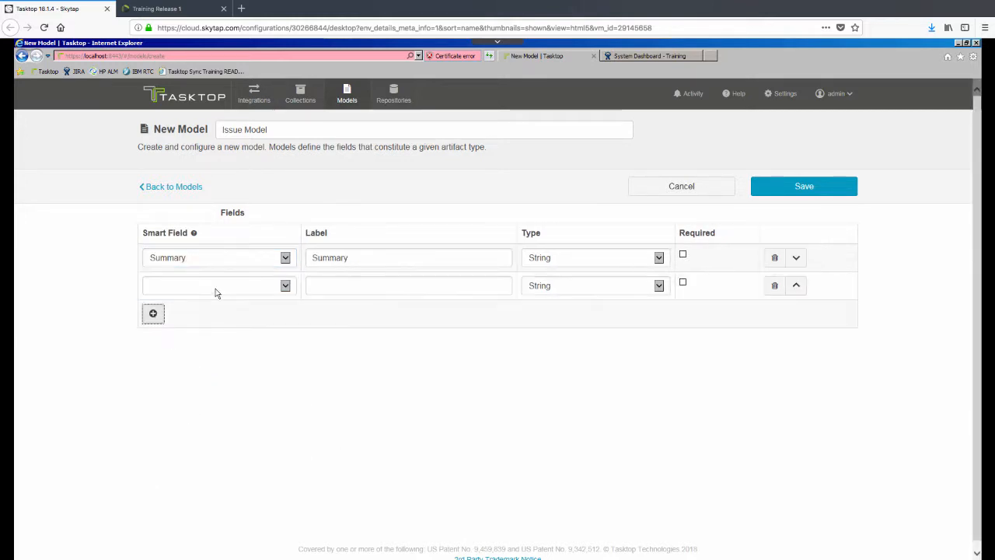
{"action": "left_click", "coordinate": [285, 286]}
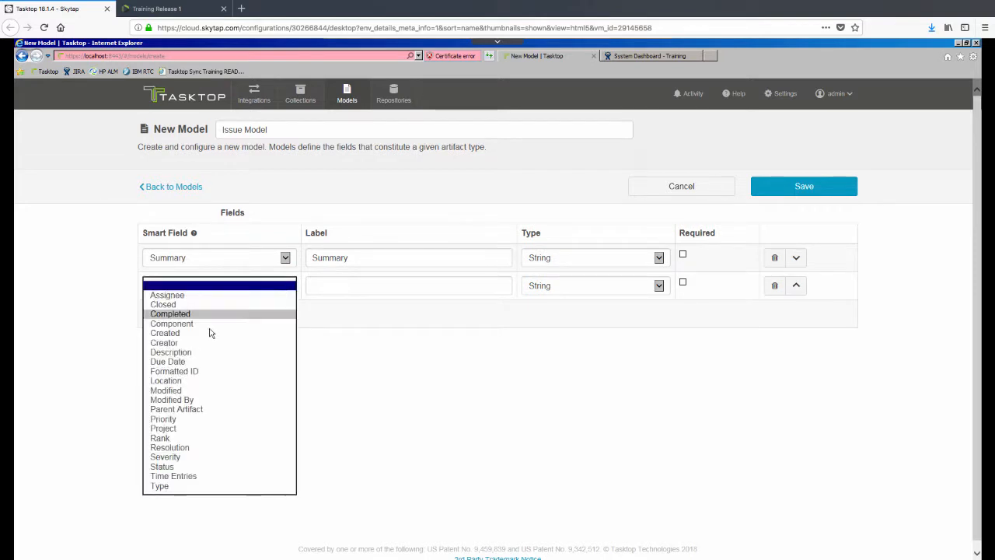
{"action": "left_click", "coordinate": [175, 352]}
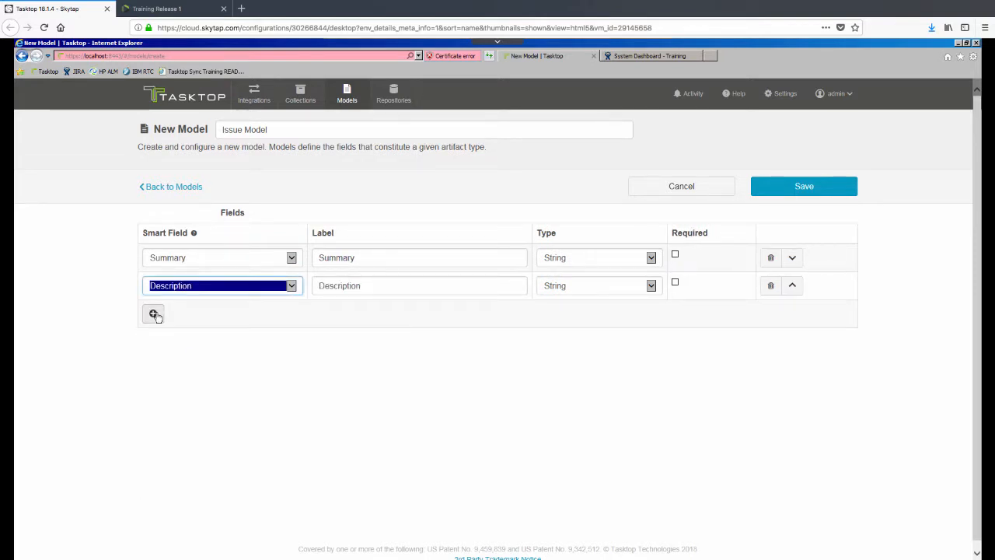
Step: Add Priority and Status smart fields to the model
{"action": "left_click", "coordinate": [154, 314]}
{"action": "left_click", "coordinate": [276, 313]}
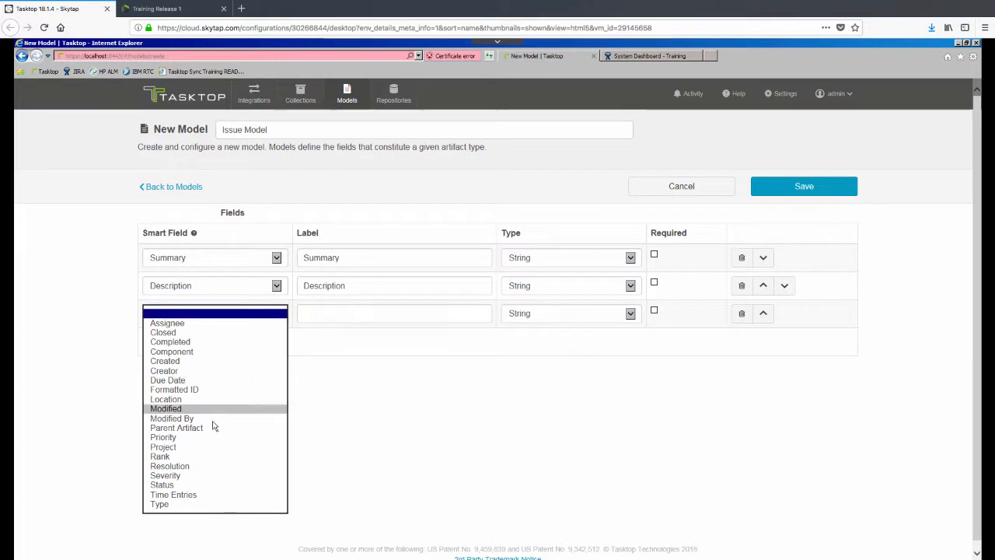
{"action": "left_click", "coordinate": [196, 439]}
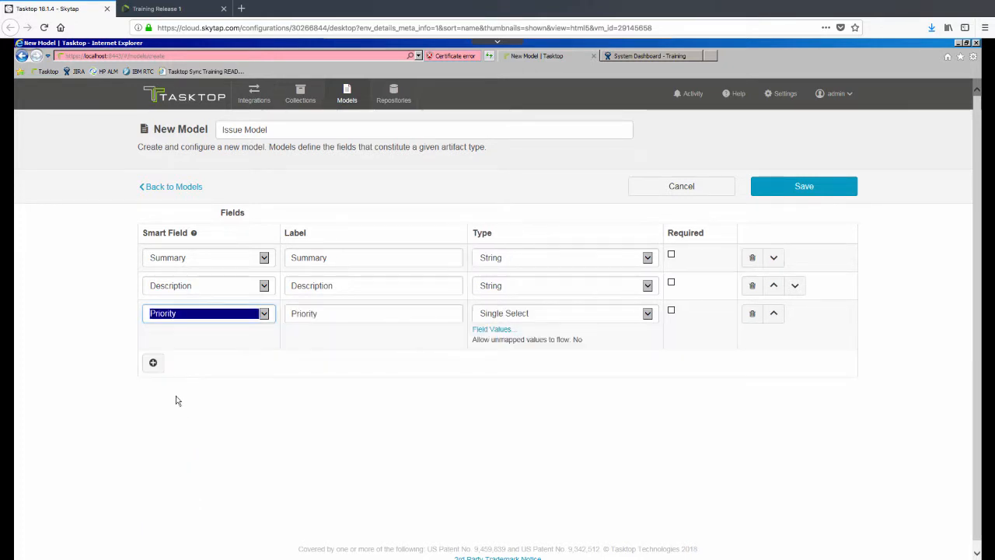
{"action": "left_click", "coordinate": [154, 363]}
{"action": "left_click", "coordinate": [264, 362]}
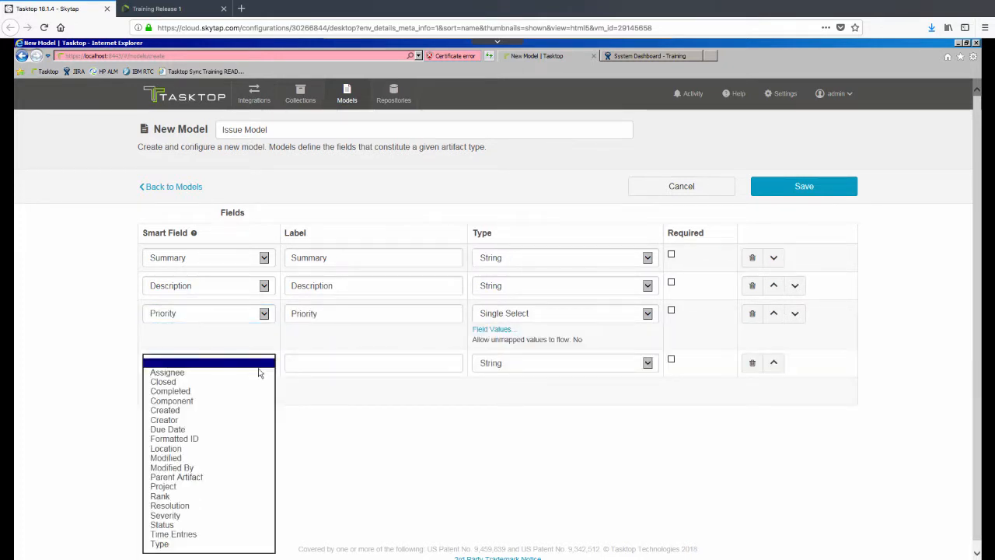
{"action": "left_click", "coordinate": [163, 525]}
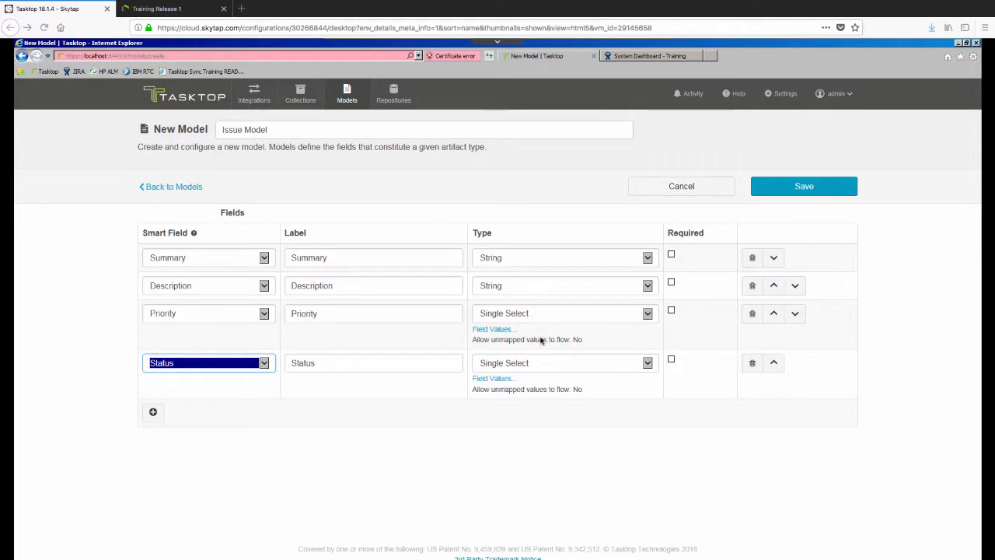
Step: Give the Priority field the values Critical, High, Normal and Low
{"action": "left_click", "coordinate": [493, 329]}
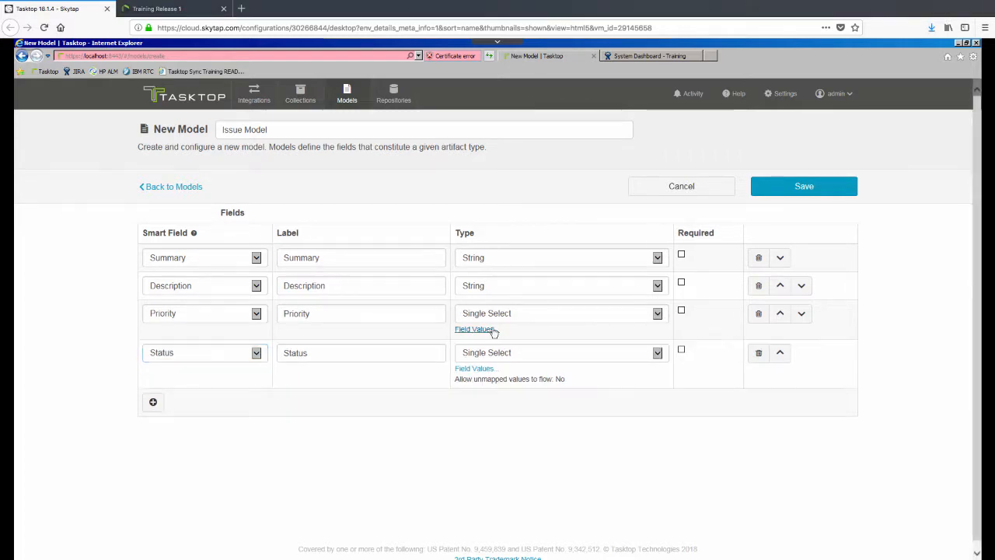
{"action": "left_click", "coordinate": [465, 343]}
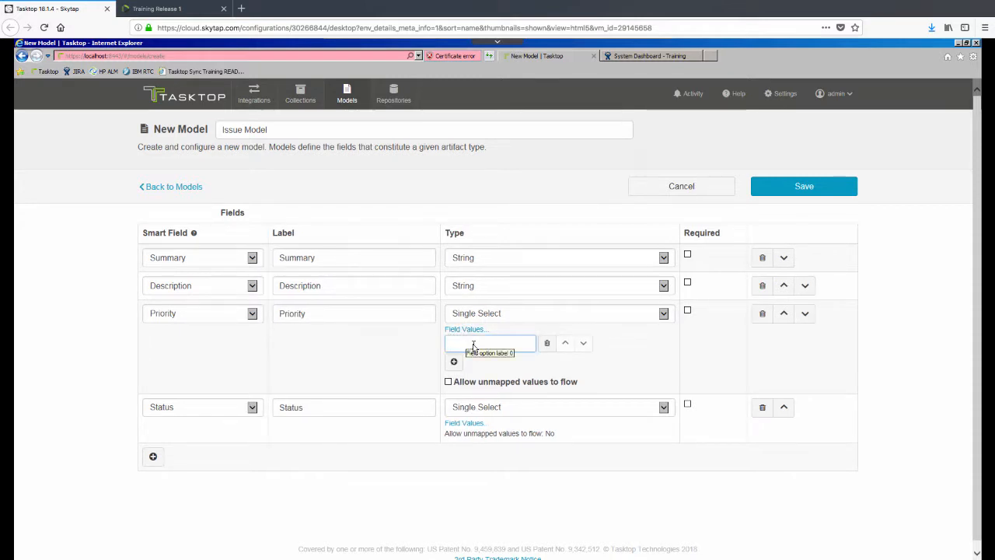
{"action": "type", "text": "Cri"}
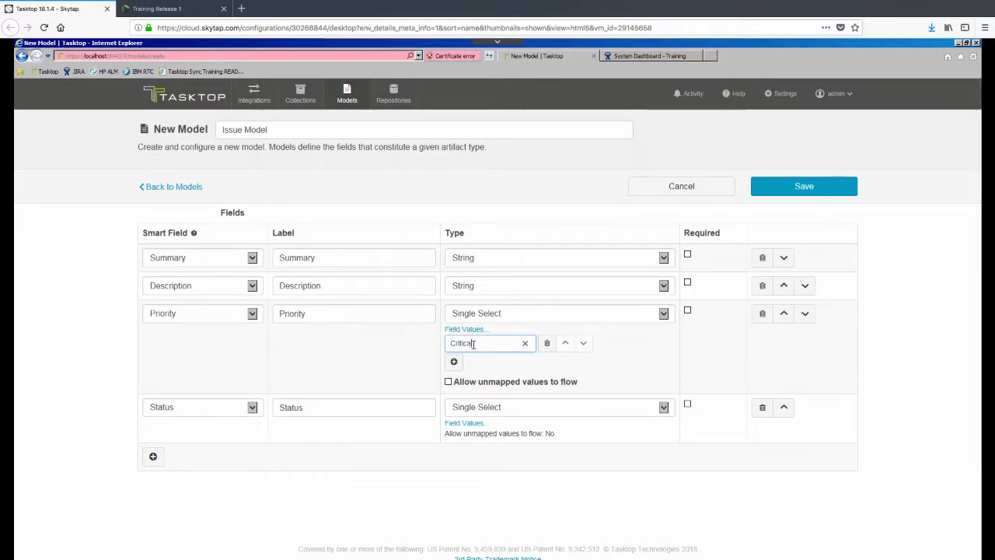
{"action": "type", "text": "tical"}
{"action": "left_click", "coordinate": [454, 361]}
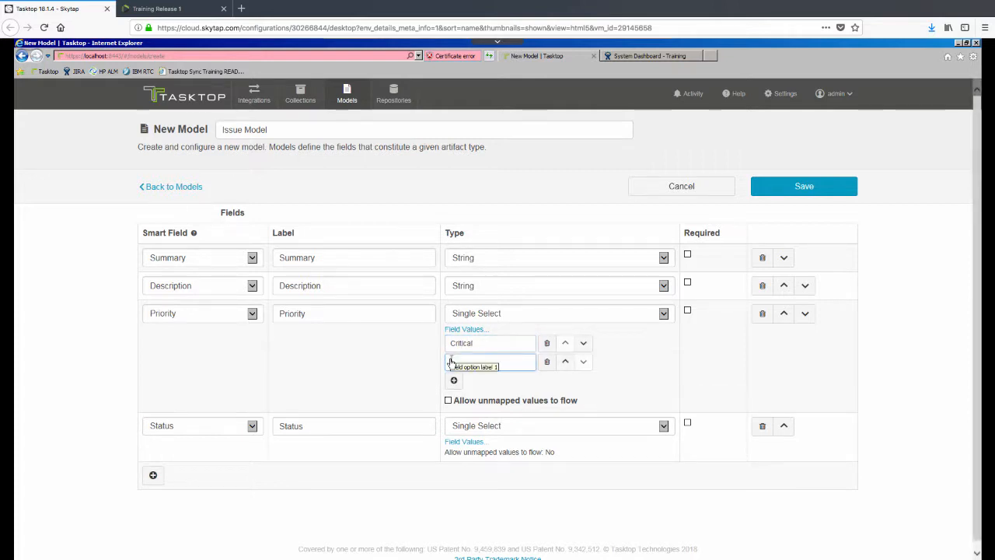
{"action": "type", "text": "High"}
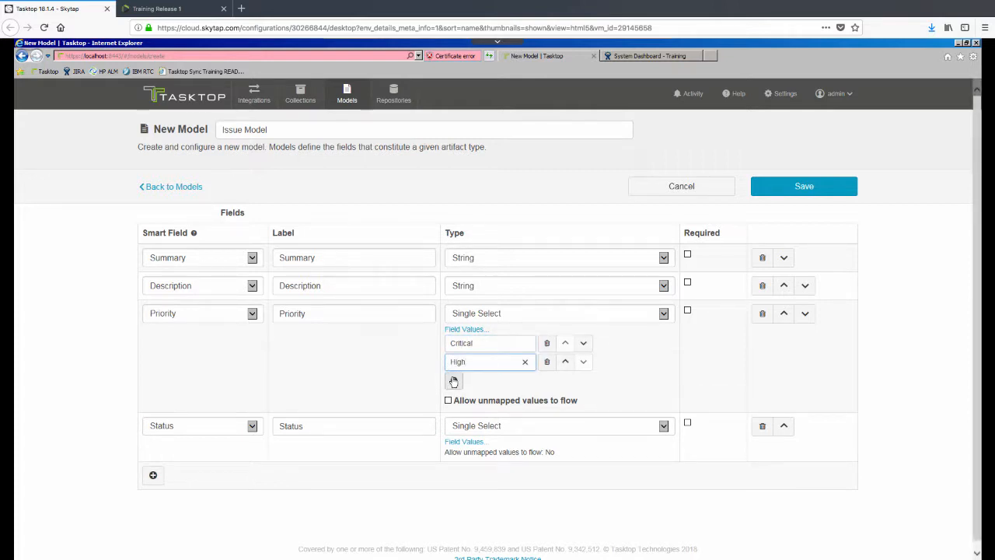
{"action": "left_click", "coordinate": [453, 381]}
{"action": "type", "text": "Normal"}
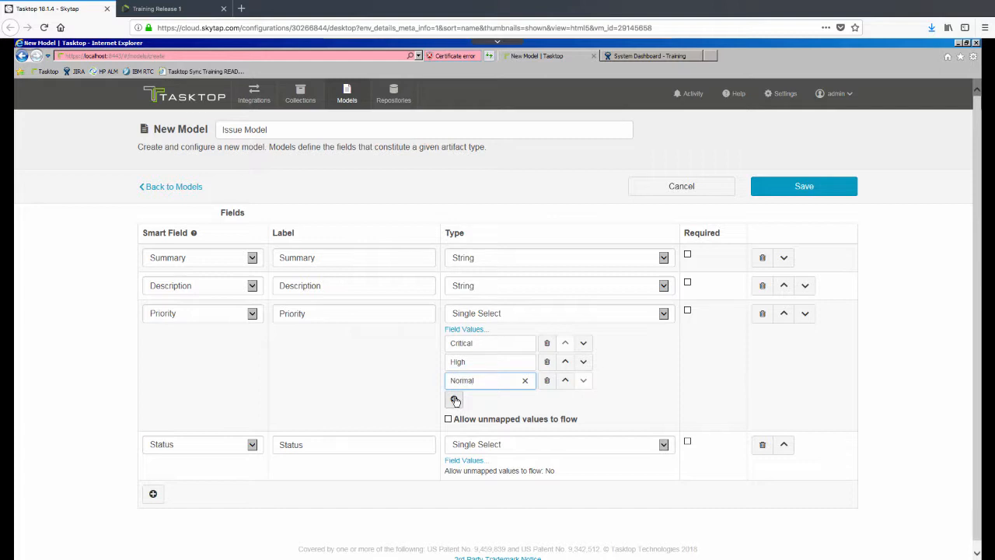
{"action": "left_click", "coordinate": [456, 398]}
{"action": "type", "text": "L"}
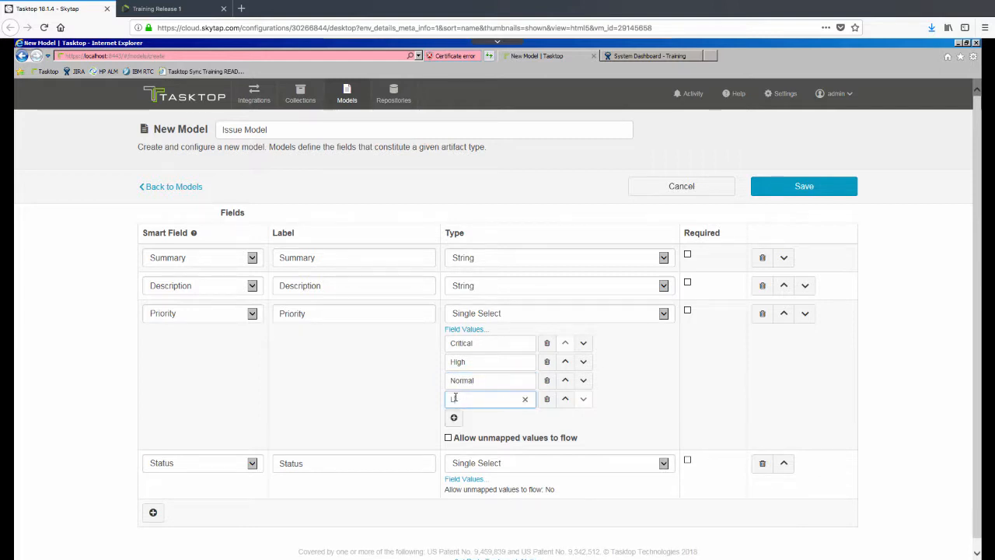
{"action": "type", "text": "ow"}
Step: Give the Status field the values ToDo, Doing and Done, then save the model
{"action": "left_click", "coordinate": [463, 480]}
{"action": "left_click", "coordinate": [454, 492]}
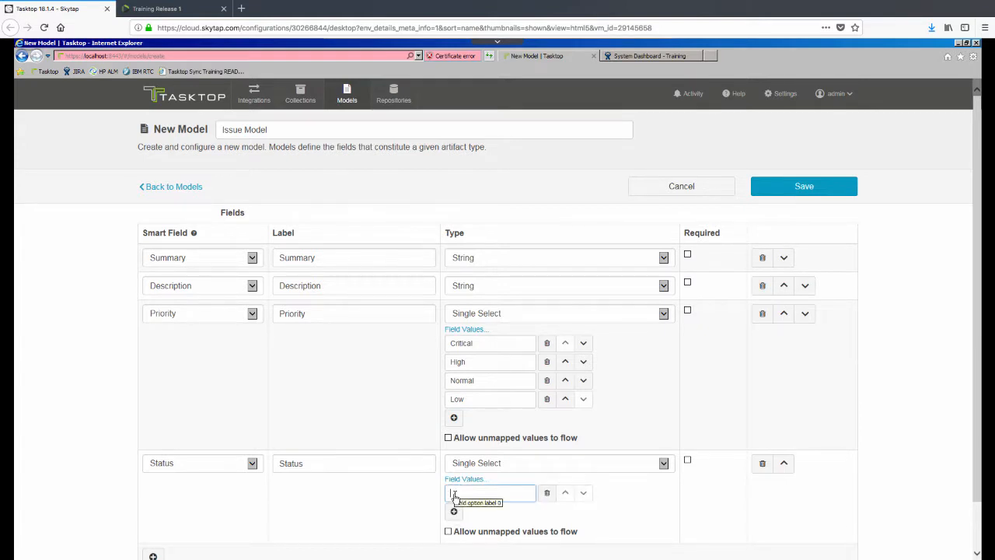
{"action": "type", "text": "T"}
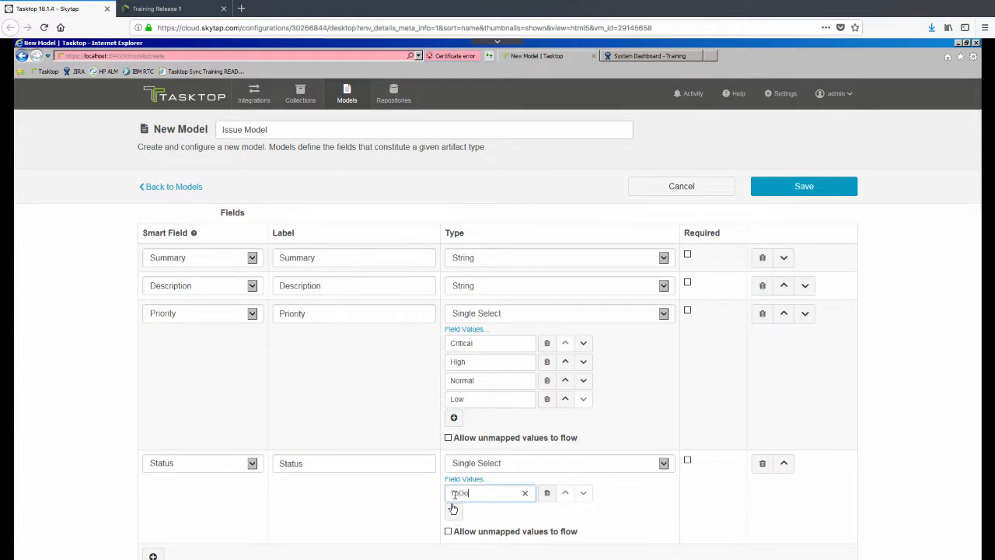
{"action": "type", "text": "oDo"}
{"action": "left_click", "coordinate": [453, 509]}
{"action": "type", "text": "Doin"}
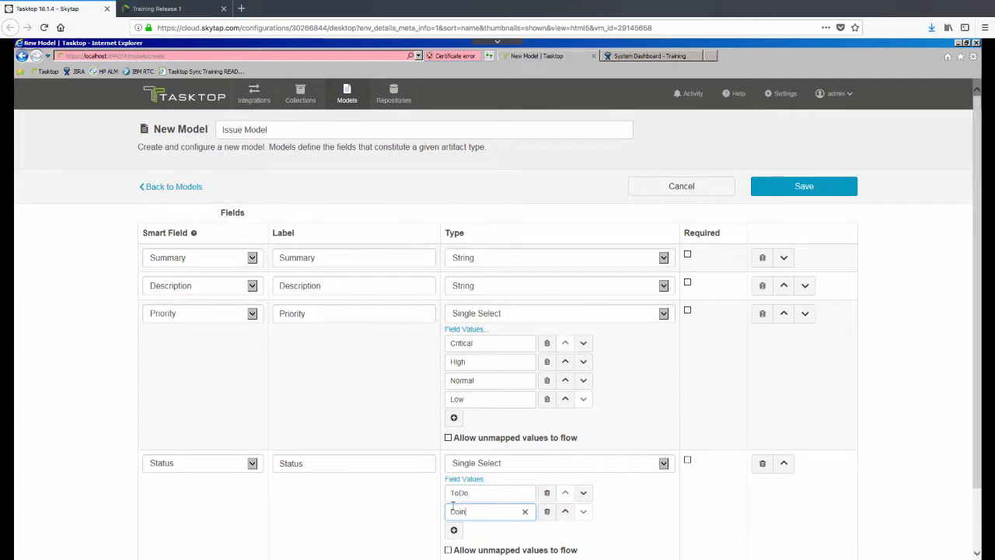
{"action": "type", "text": "g"}
{"action": "left_click", "coordinate": [454, 530]}
{"action": "type", "text": "Done"}
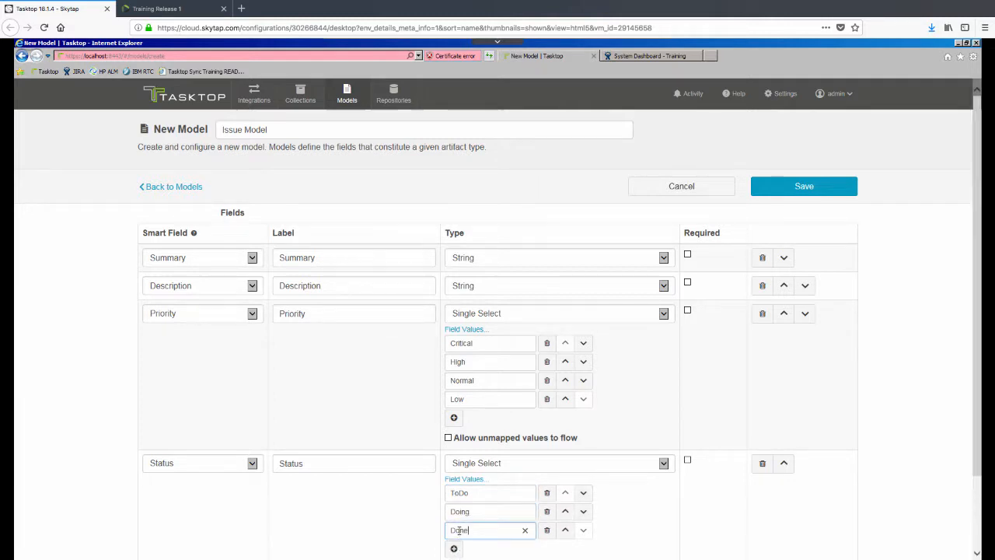
{"action": "left_click", "coordinate": [907, 486]}
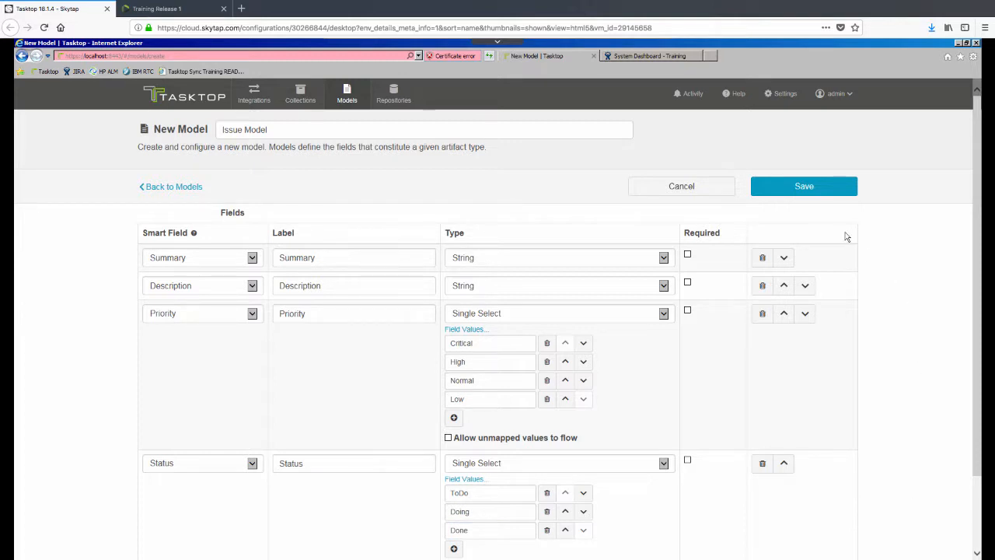
{"action": "left_click", "coordinate": [817, 192]}
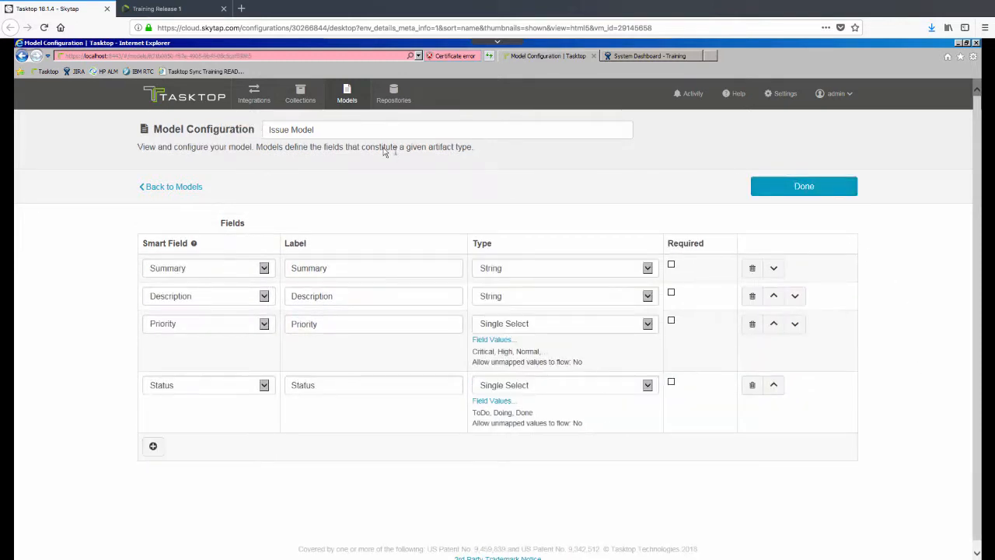
Step: Create a work item collection named LeanKit Issues on the LeanKit connection
{"action": "left_click", "coordinate": [302, 99]}
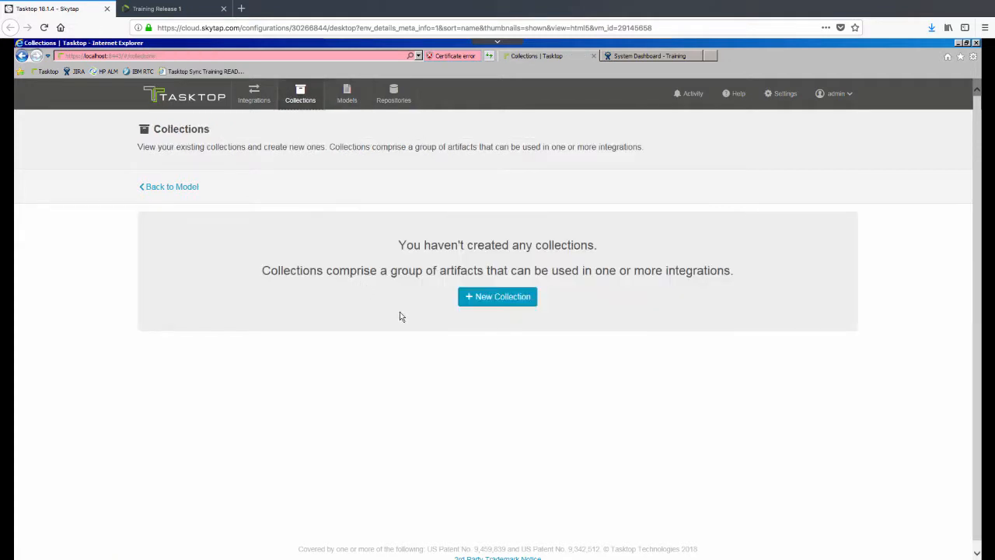
{"action": "left_click", "coordinate": [502, 296]}
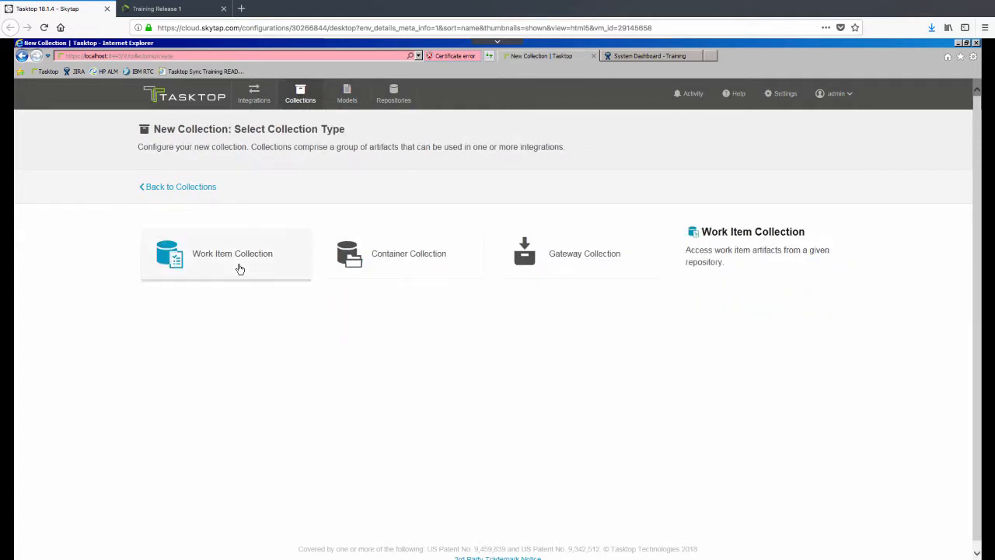
{"action": "left_click", "coordinate": [240, 269]}
{"action": "type", "text": "LeanKit Issues"}
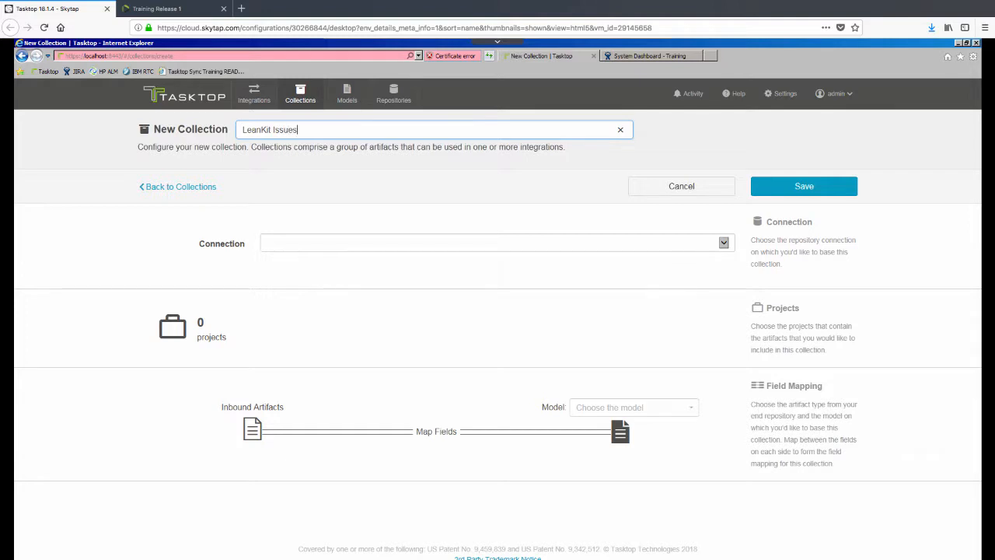
{"action": "left_click", "coordinate": [289, 247]}
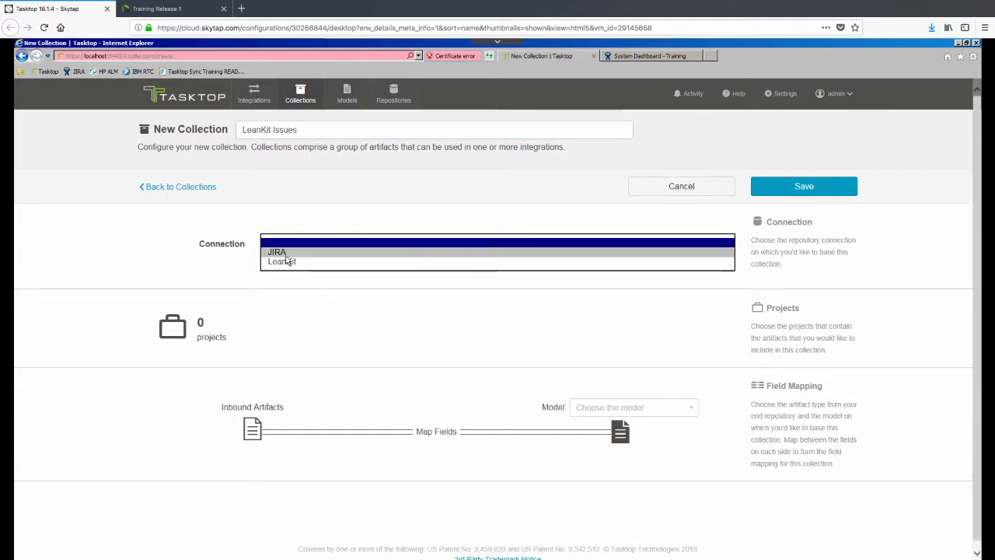
{"action": "left_click", "coordinate": [285, 261]}
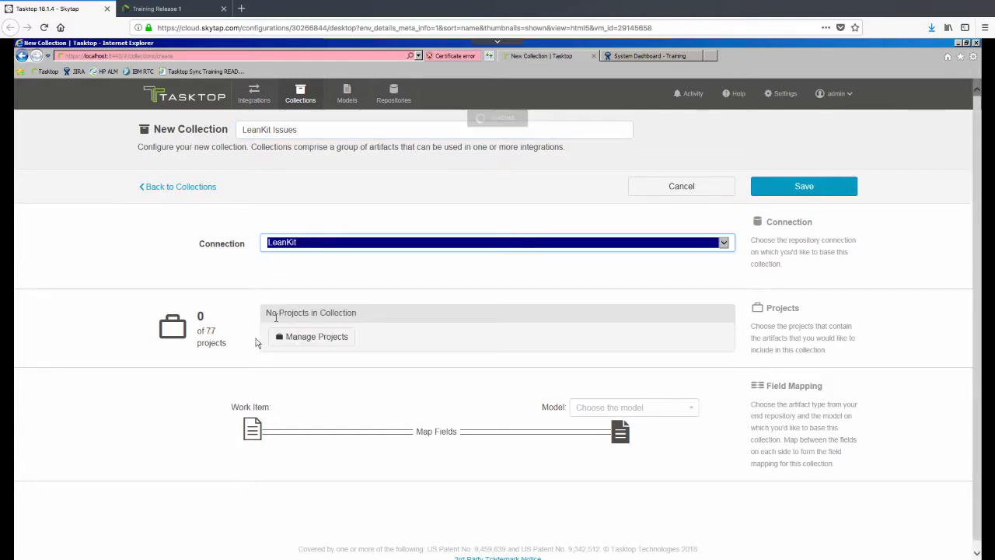
Step: Add the Training Release 1 project to the collection
{"action": "left_click", "coordinate": [308, 338]}
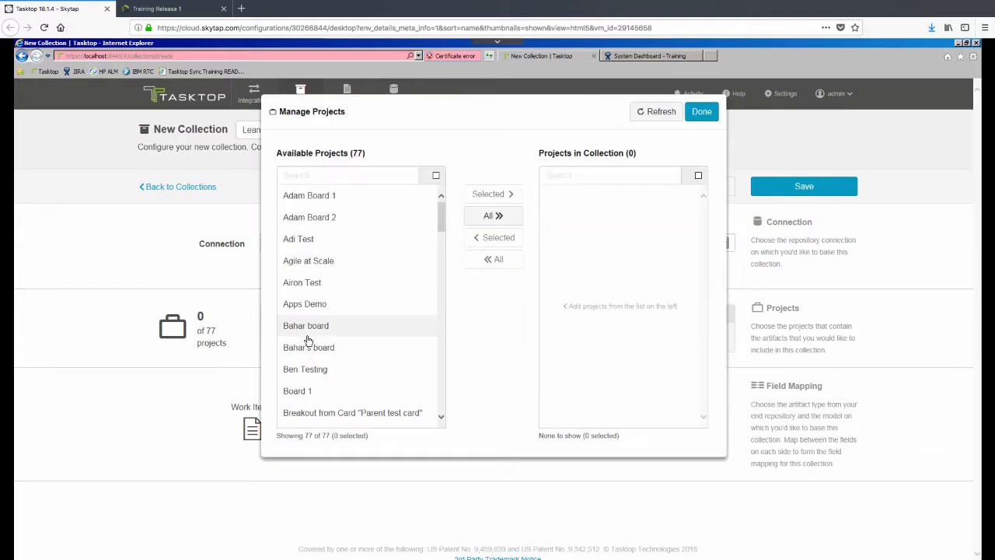
{"action": "left_click", "coordinate": [316, 178]}
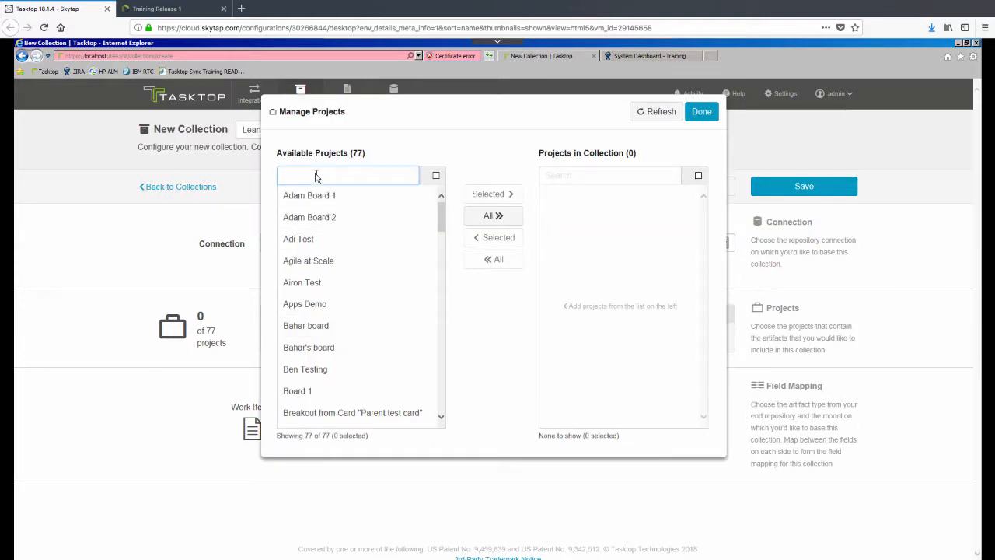
{"action": "type", "text": "Tra"}
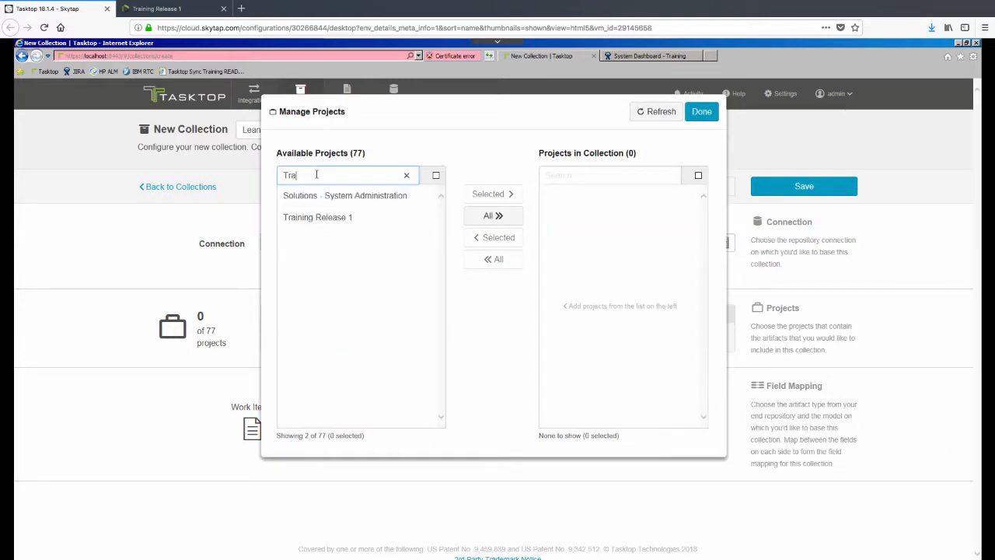
{"action": "left_click", "coordinate": [318, 217]}
{"action": "left_click", "coordinate": [488, 195]}
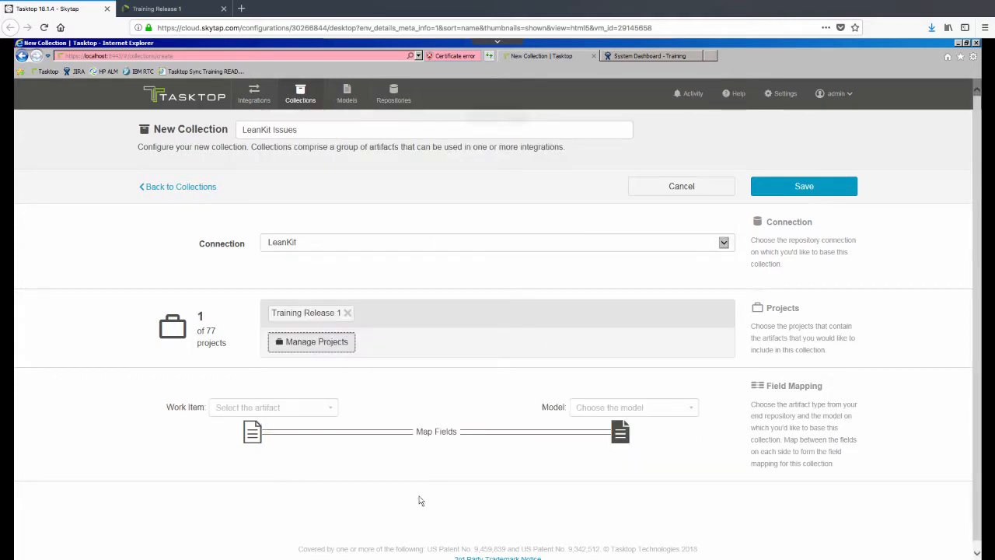
Step: Map the Issue work item type to Issue Model and save the collection
{"action": "left_click", "coordinate": [330, 408]}
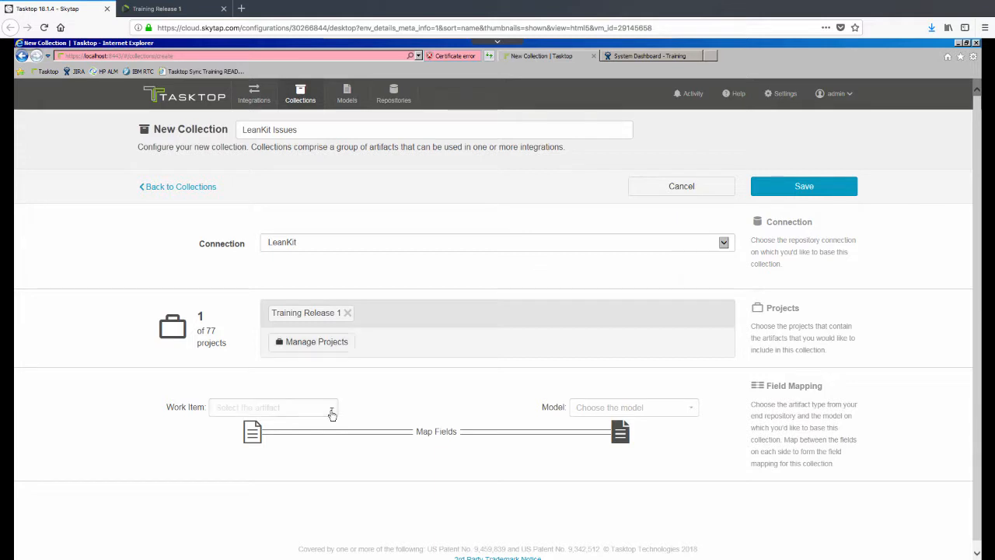
{"action": "left_click", "coordinate": [244, 463]}
{"action": "left_click", "coordinate": [602, 412]}
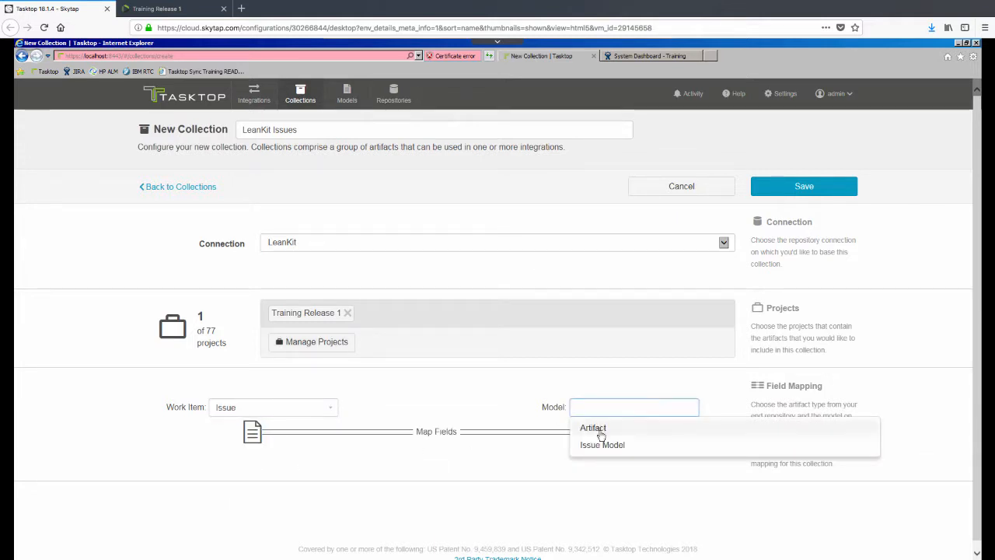
{"action": "left_click", "coordinate": [601, 447]}
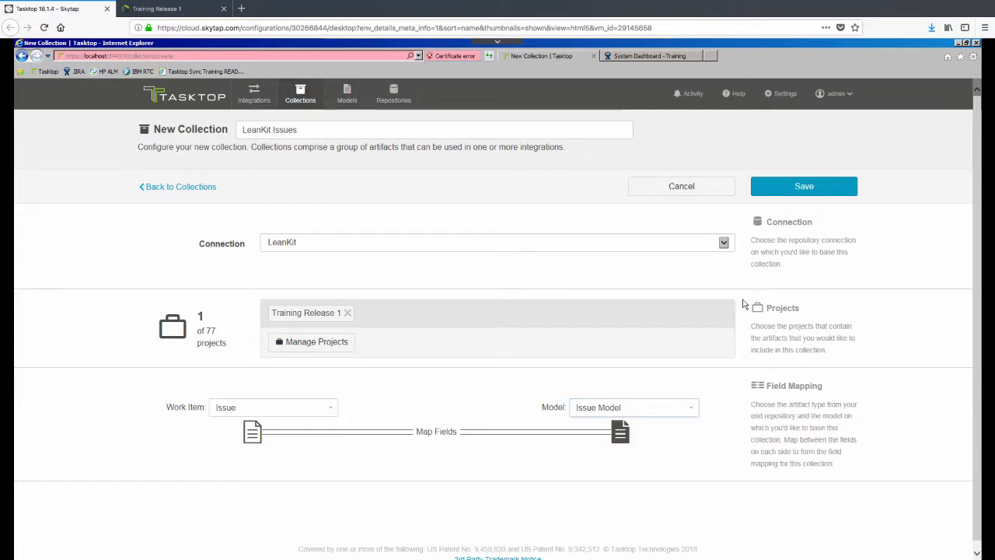
{"action": "left_click", "coordinate": [801, 191]}
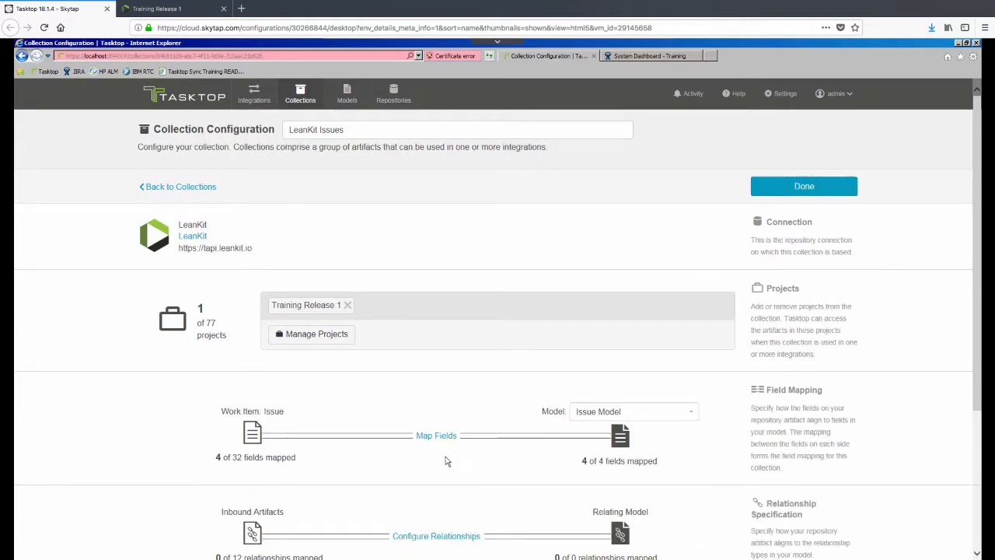
Step: Review the LeanKit Issues Priority and Lane-to-Status field mappings, then return to Collections
{"action": "left_click", "coordinate": [440, 437]}
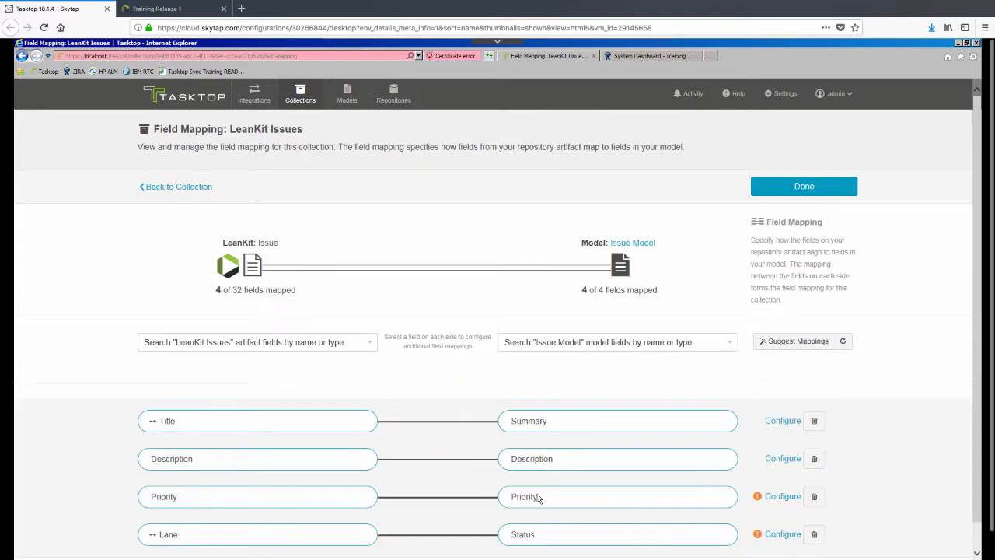
{"action": "left_click", "coordinate": [781, 497]}
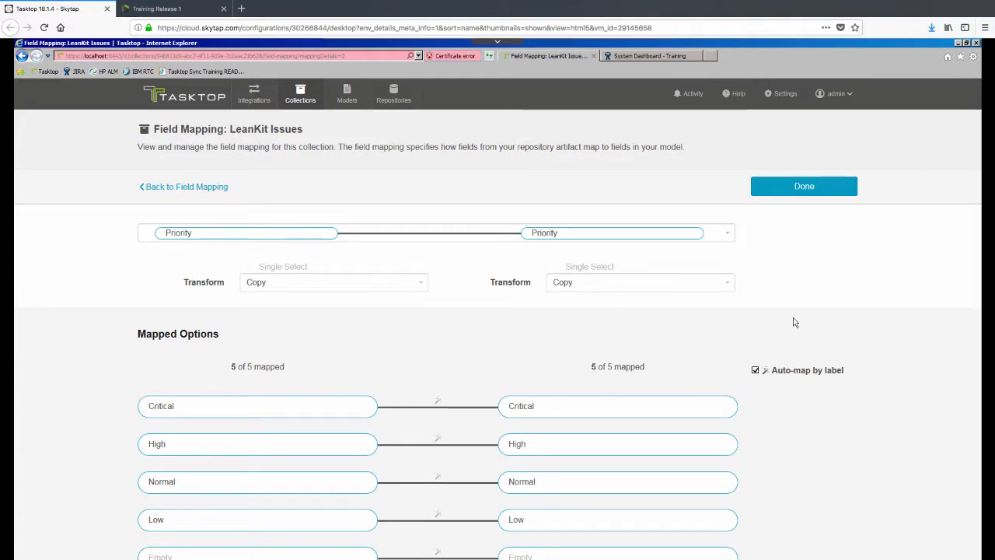
{"action": "left_click", "coordinate": [815, 189]}
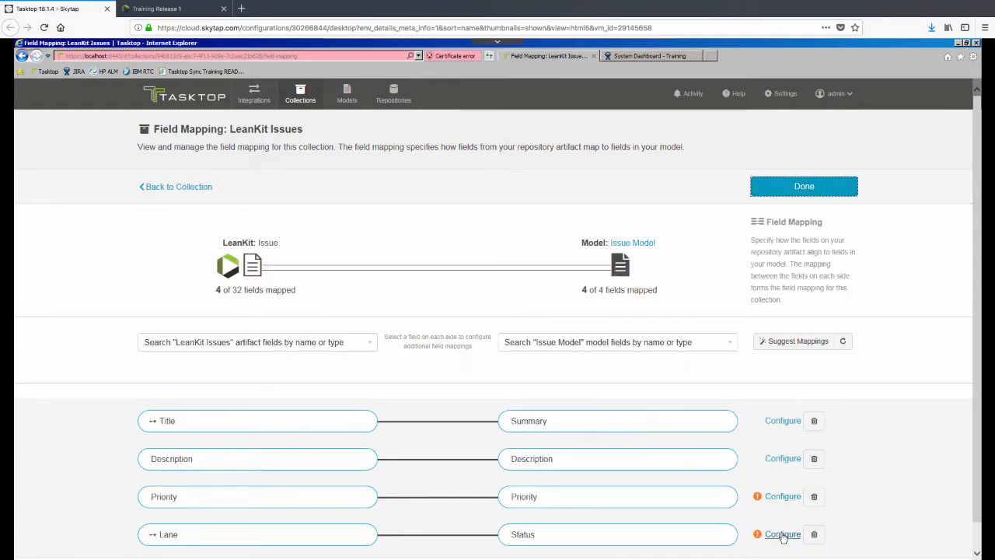
{"action": "left_click", "coordinate": [782, 535]}
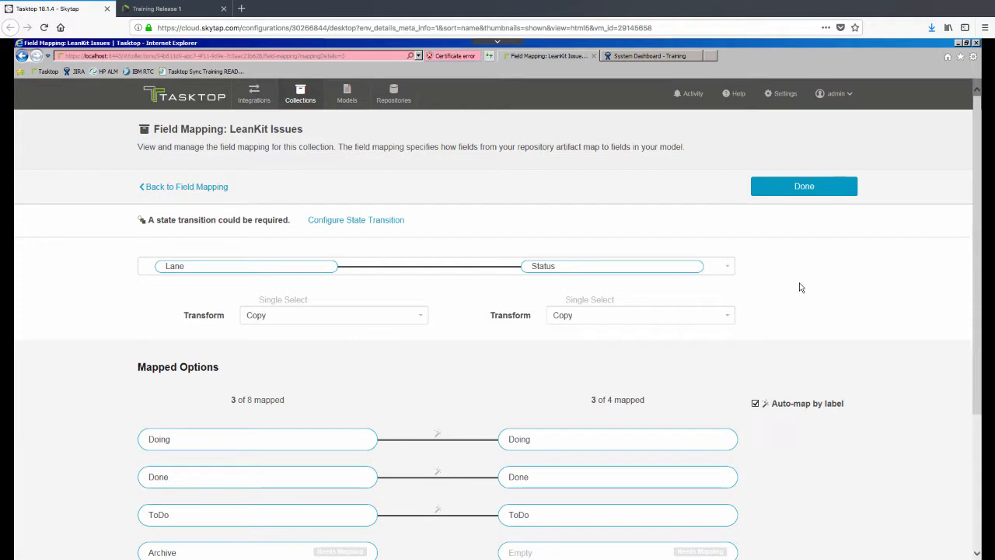
{"action": "left_click", "coordinate": [804, 194]}
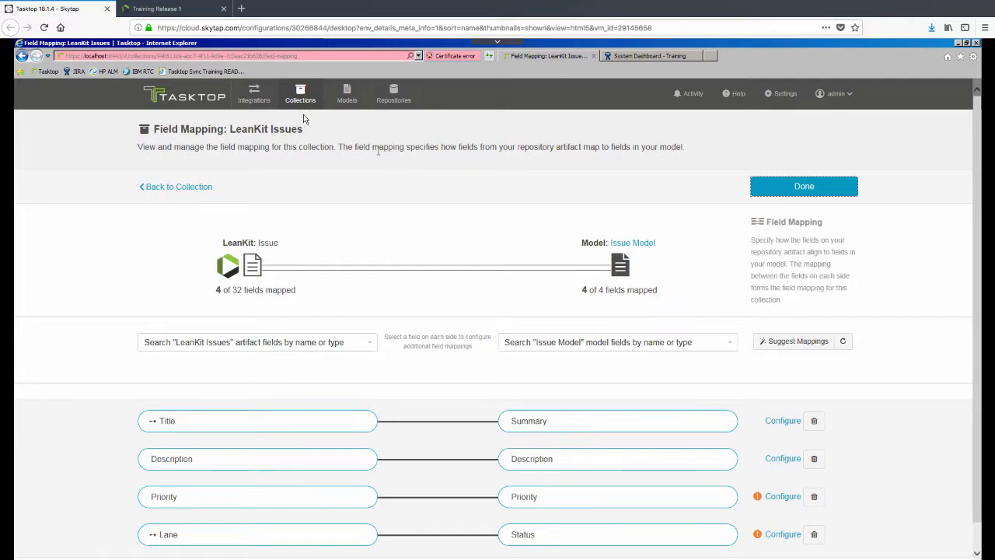
{"action": "left_click", "coordinate": [300, 95]}
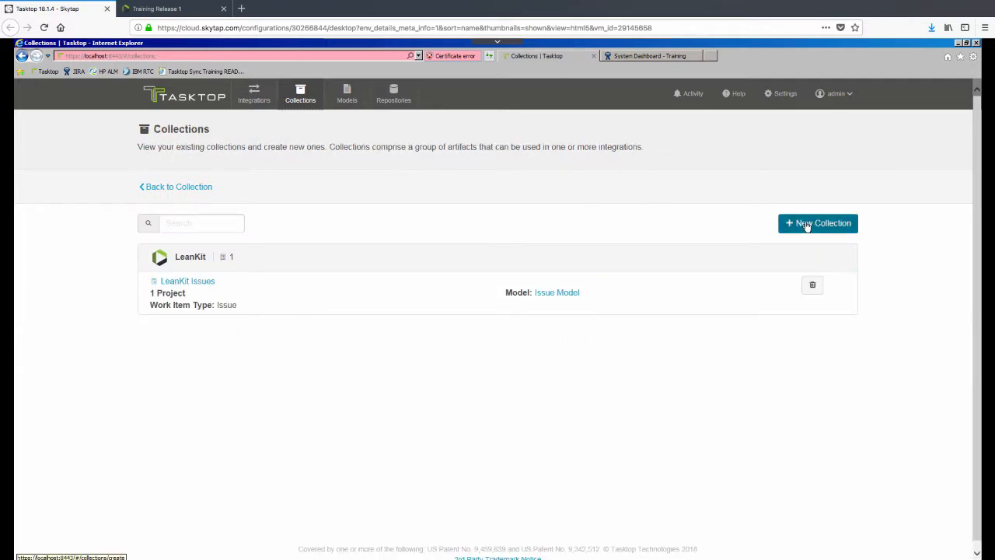
Step: Start a JIRA Bugs work item collection on the JIRA connection
{"action": "left_click", "coordinate": [806, 226]}
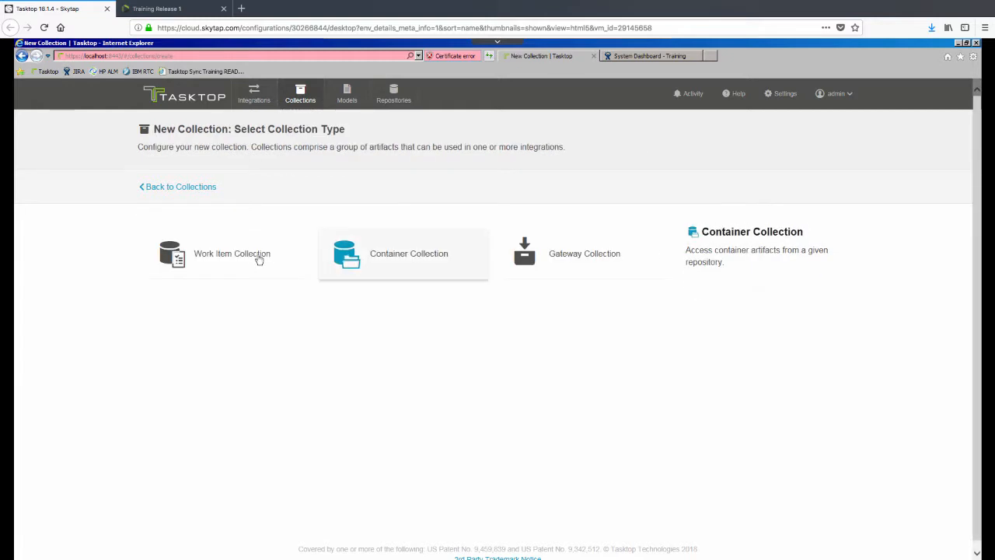
{"action": "left_click", "coordinate": [253, 258]}
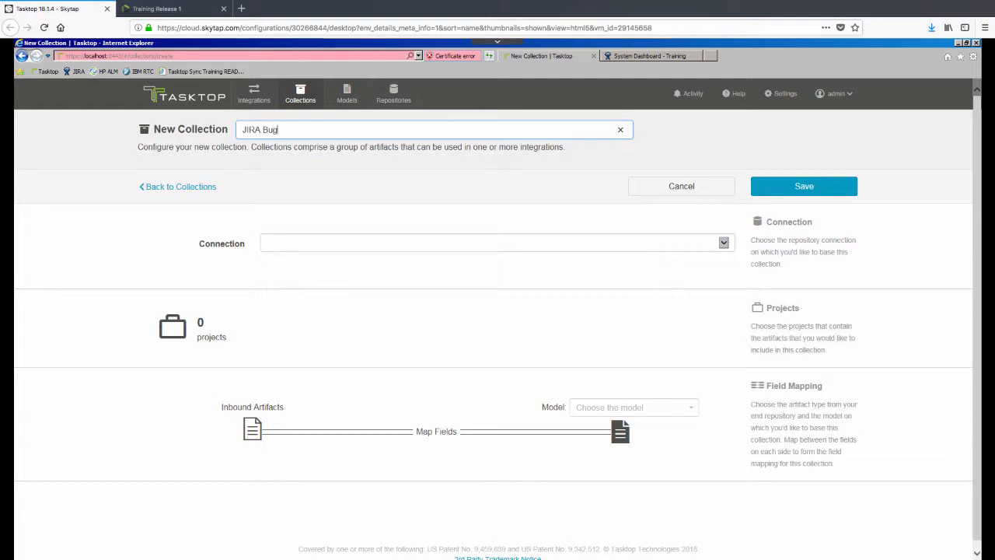
{"action": "left_click", "coordinate": [285, 247]}
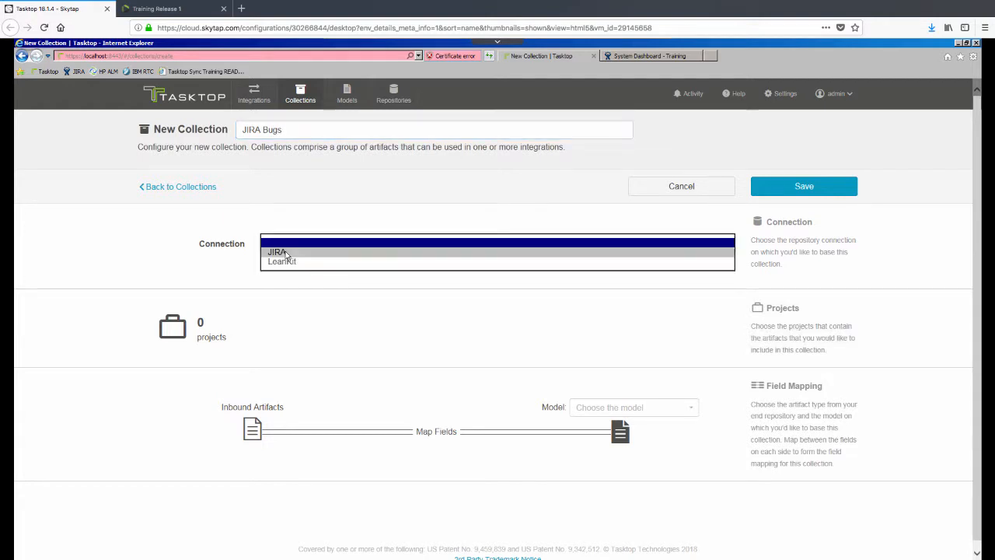
{"action": "left_click", "coordinate": [284, 253]}
Step: Add the Training01 project to the collection
{"action": "left_click", "coordinate": [292, 338]}
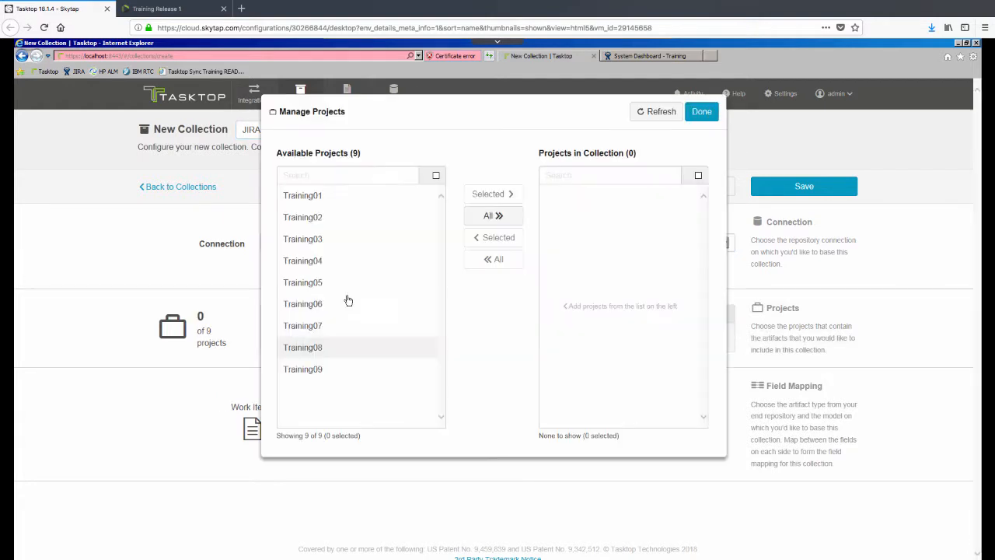
{"action": "left_click", "coordinate": [347, 198]}
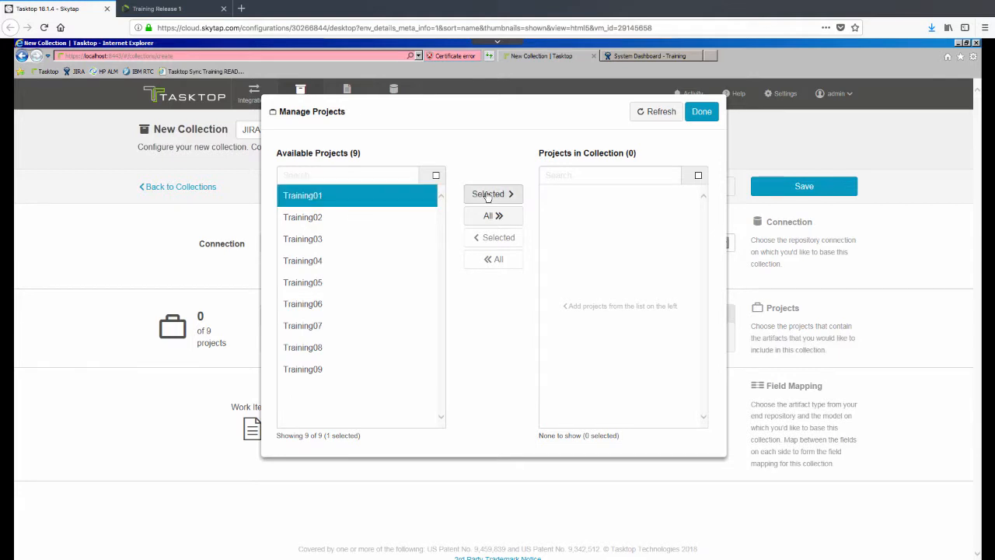
{"action": "left_click", "coordinate": [489, 193]}
{"action": "left_click", "coordinate": [702, 111]}
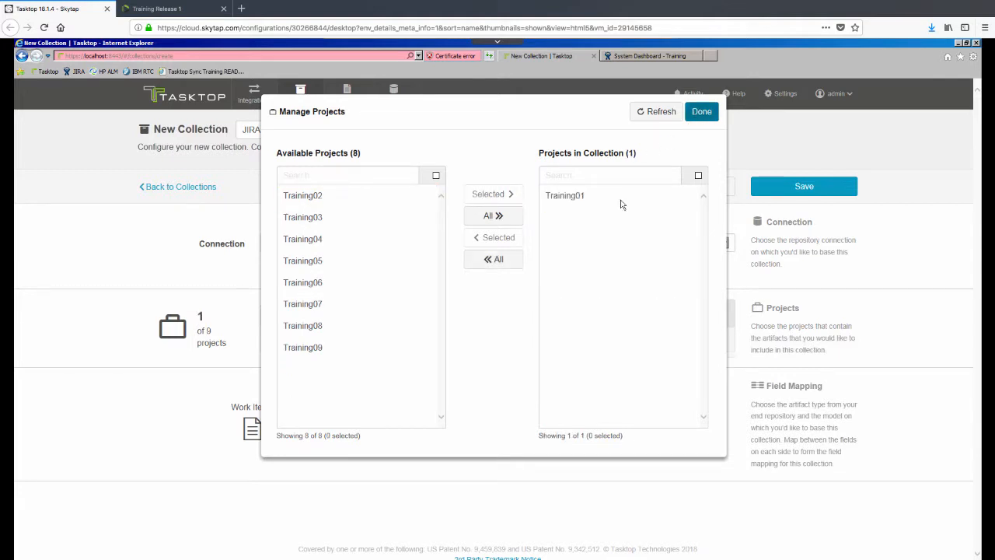
Step: Map the Bug work item type to Issue Model and save the collection
{"action": "left_click", "coordinate": [330, 407]}
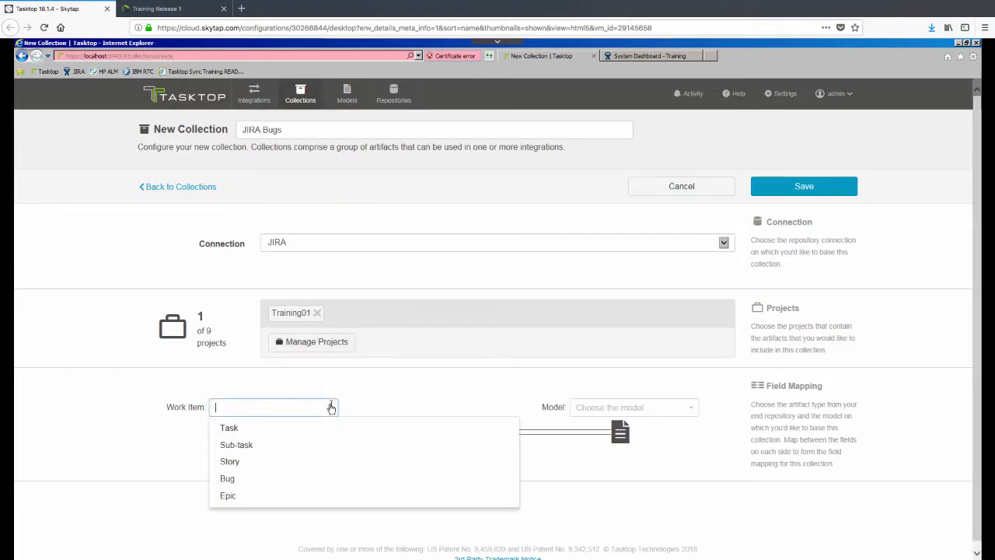
{"action": "left_click", "coordinate": [231, 478]}
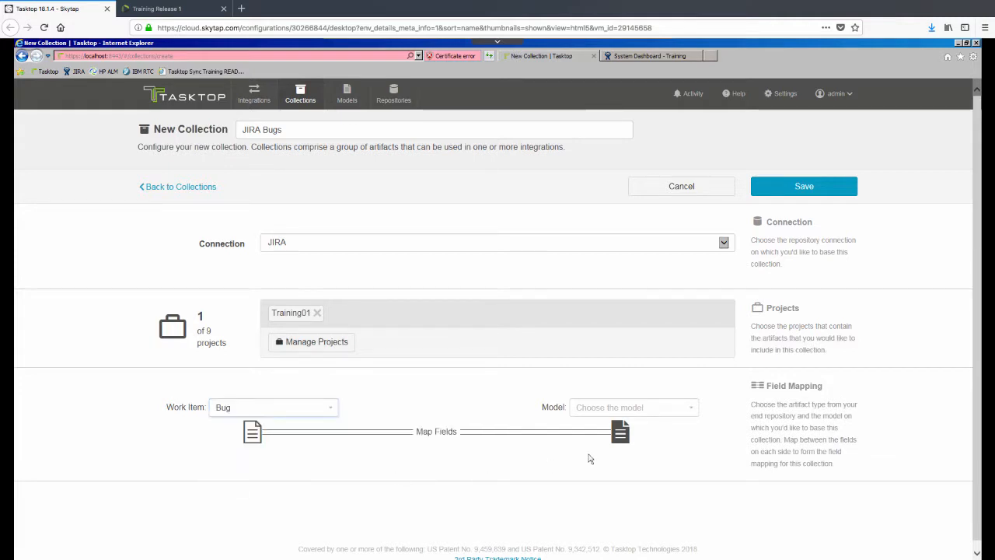
{"action": "left_click", "coordinate": [661, 413]}
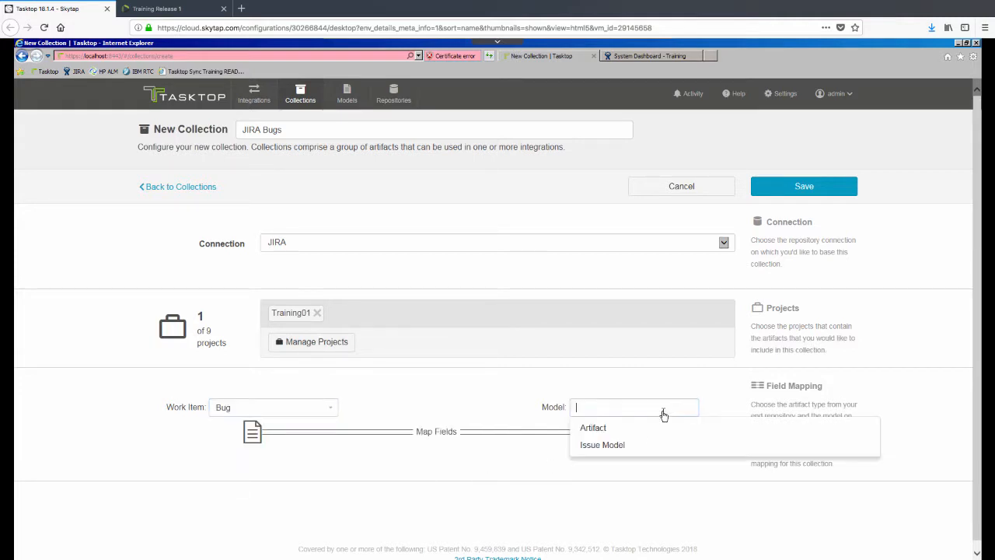
{"action": "left_click", "coordinate": [619, 446]}
{"action": "left_click", "coordinate": [802, 188]}
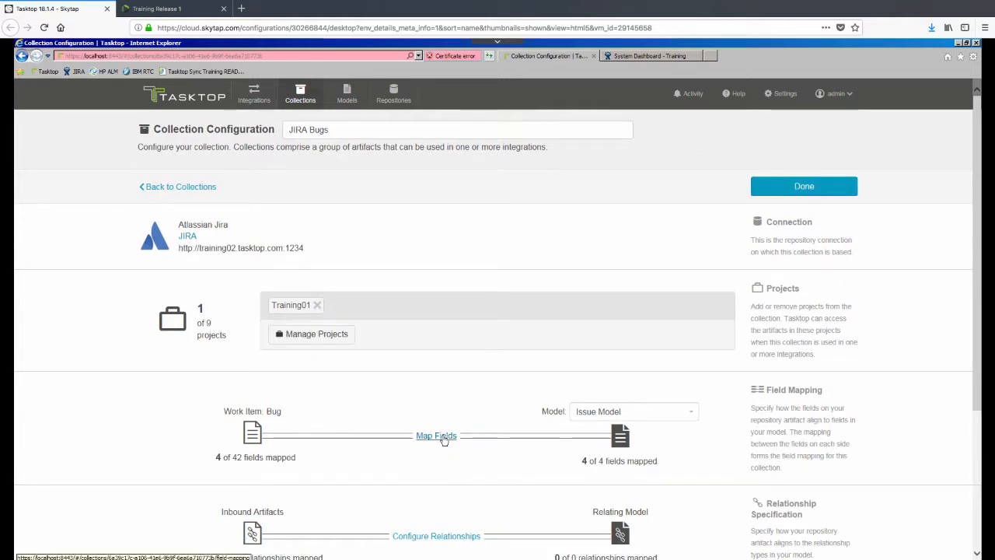
Step: In the JIRA Bugs Priority value mapping, connect Highest to Critical
{"action": "left_click", "coordinate": [443, 439]}
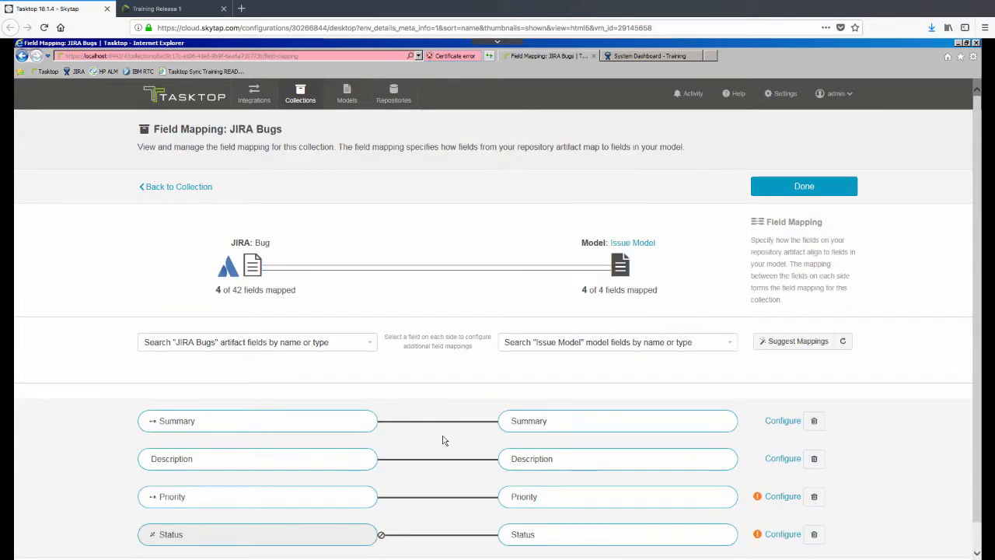
{"action": "left_click", "coordinate": [790, 500]}
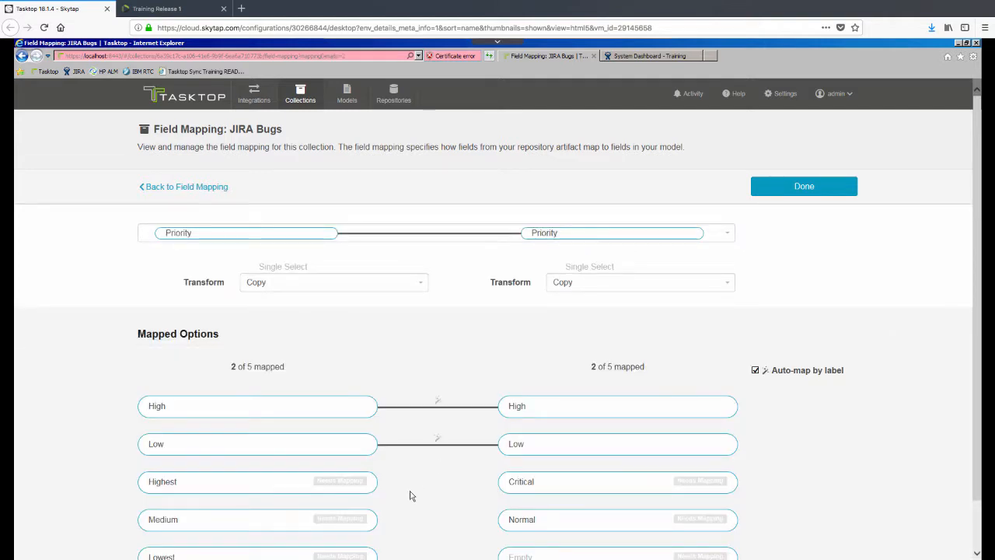
{"action": "left_click", "coordinate": [291, 484]}
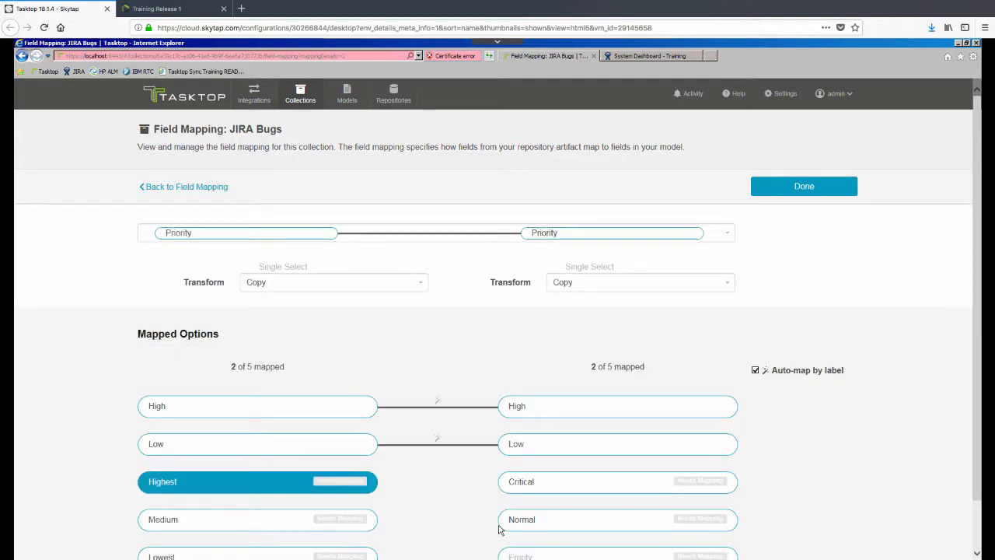
{"action": "left_click", "coordinate": [527, 487]}
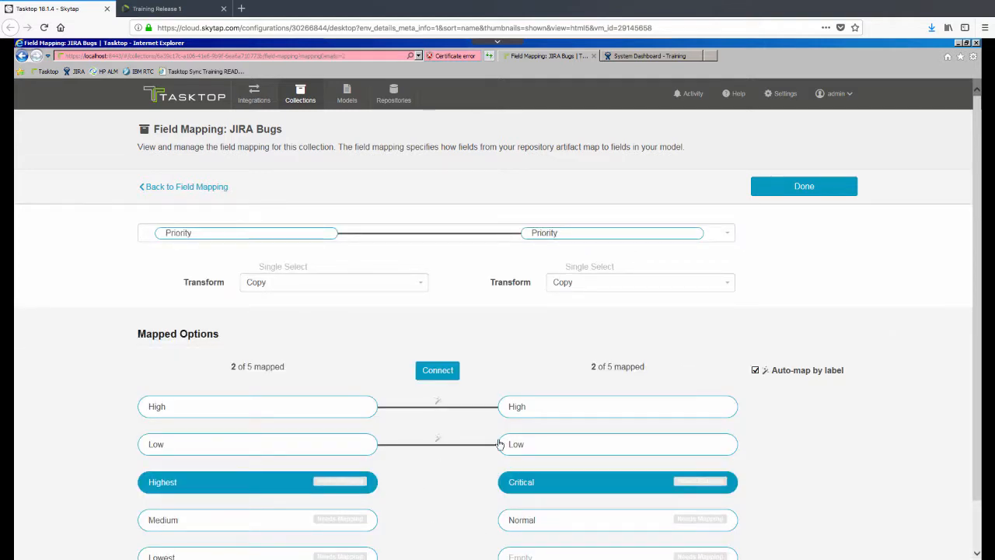
{"action": "left_click", "coordinate": [440, 372]}
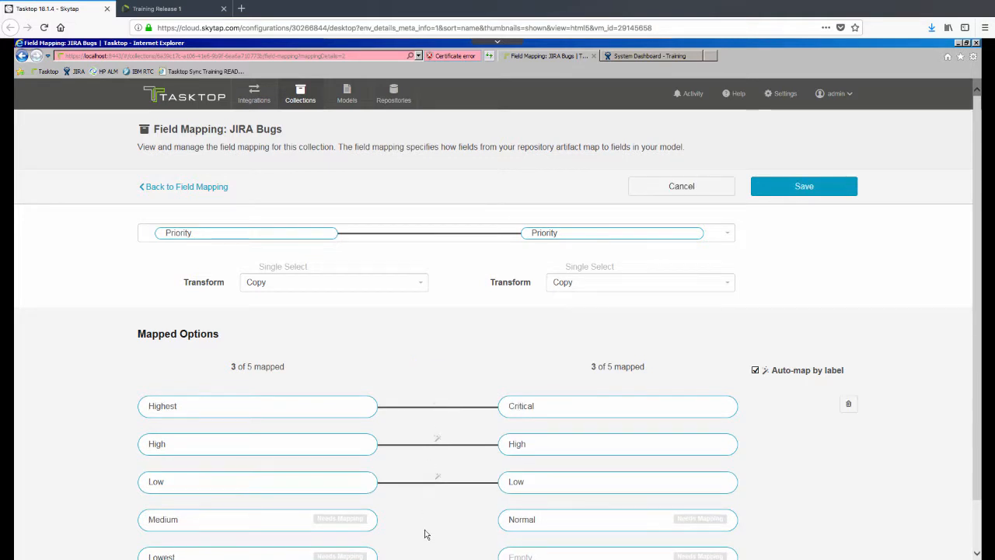
Step: Connect Medium to Normal and Lowest to Empty, then save the Priority mapping
{"action": "left_click", "coordinate": [364, 526]}
{"action": "left_click", "coordinate": [518, 513]}
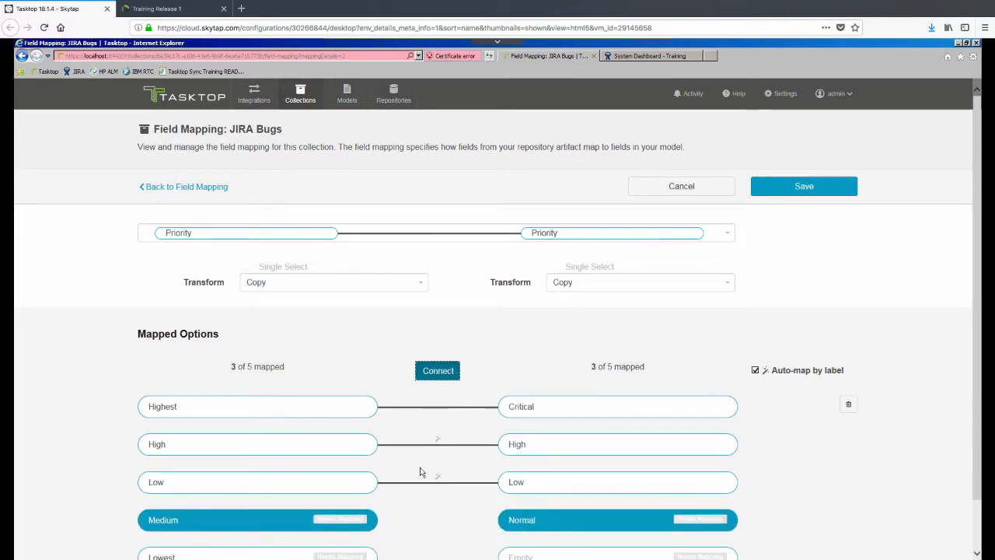
{"action": "left_click", "coordinate": [299, 554]}
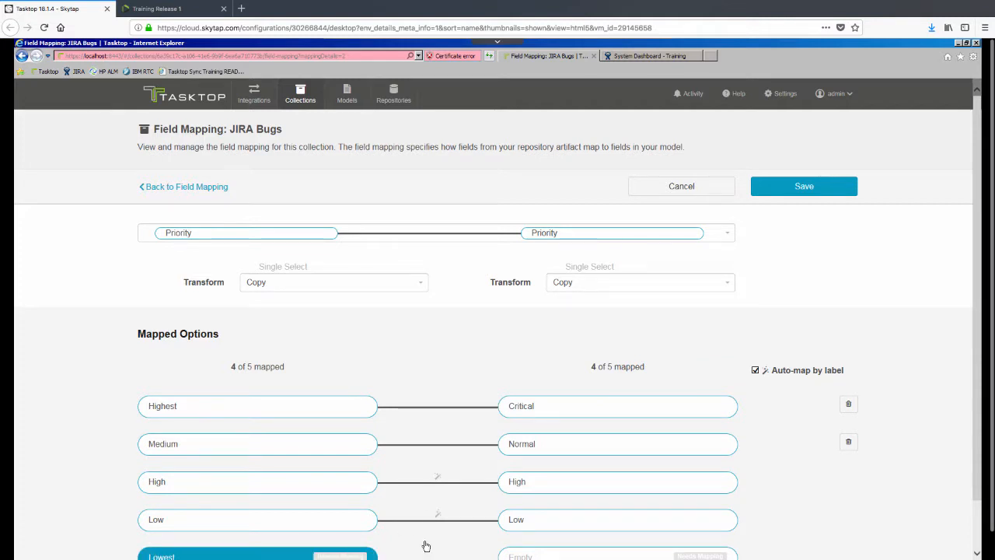
{"action": "scroll", "coordinate": [538, 548], "scroll_direction": "down", "scroll_amount": 1}
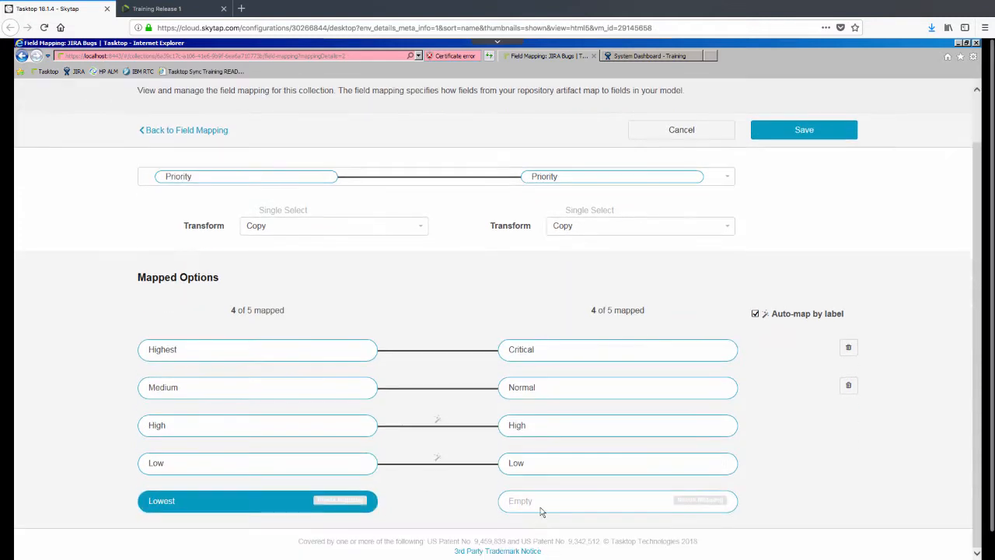
{"action": "left_click", "coordinate": [541, 504]}
{"action": "left_click", "coordinate": [450, 318]}
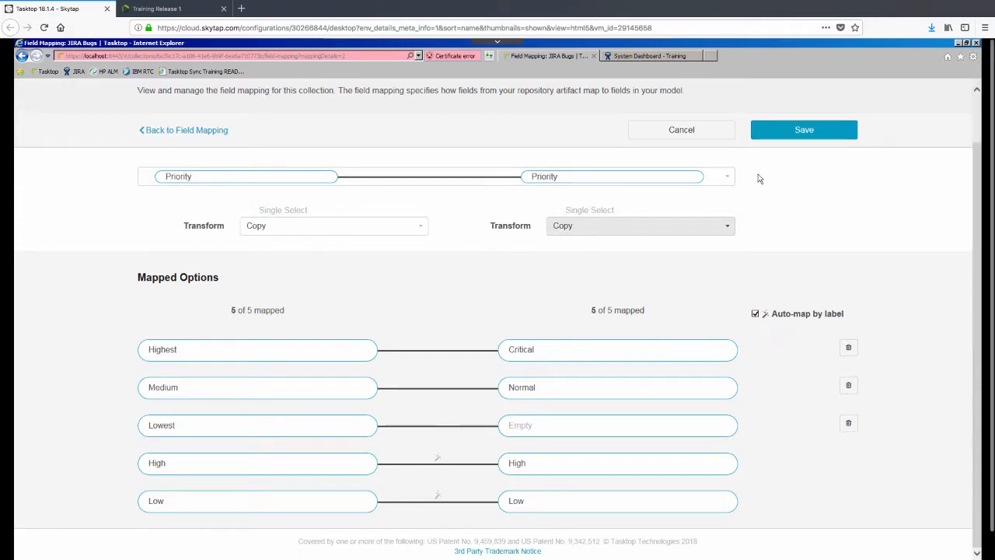
{"action": "left_click", "coordinate": [822, 130]}
{"action": "left_click", "coordinate": [816, 135]}
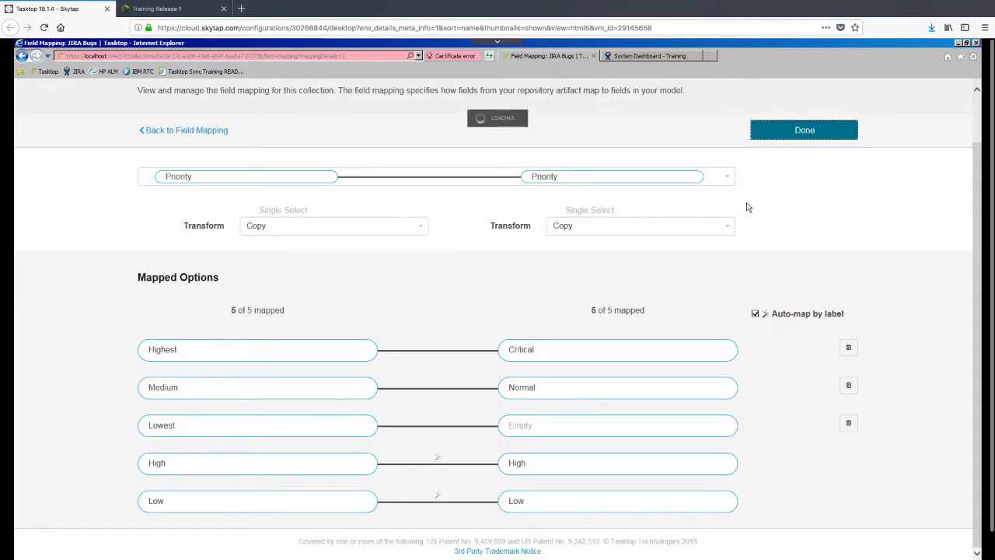
Step: Map JIRA status To Do to ToDo and In Progress to Doing, and save
{"action": "left_click", "coordinate": [775, 506]}
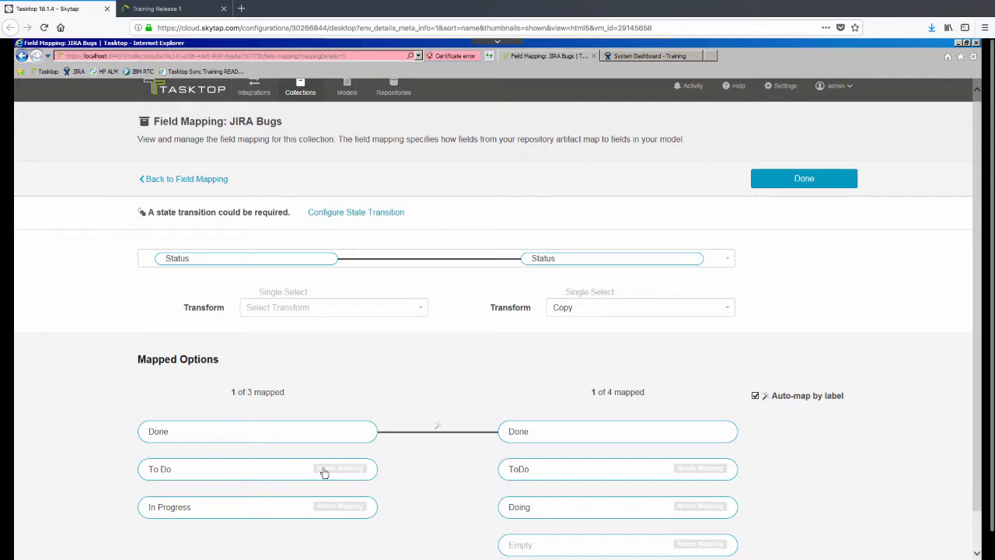
{"action": "left_click", "coordinate": [318, 469]}
{"action": "left_click", "coordinate": [560, 469]}
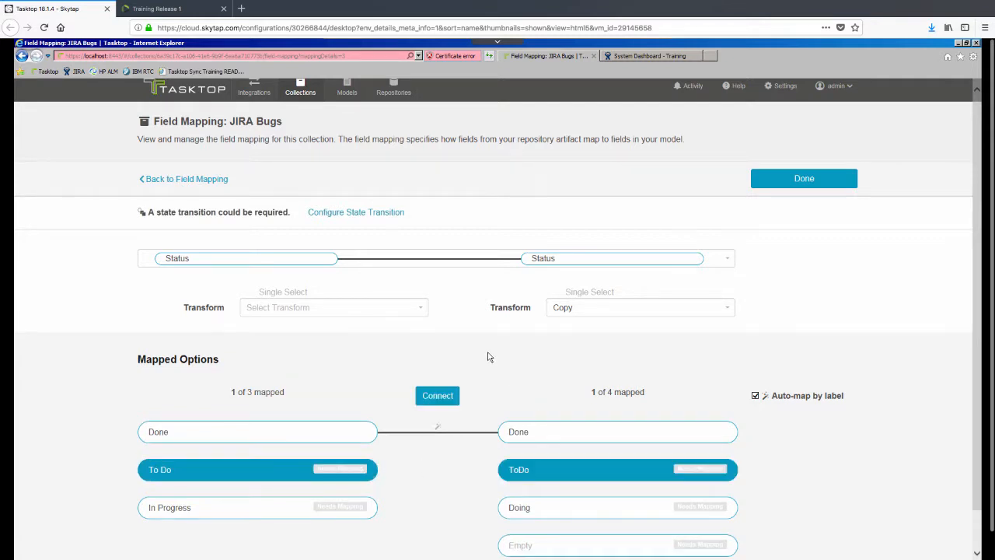
{"action": "left_click", "coordinate": [440, 396]}
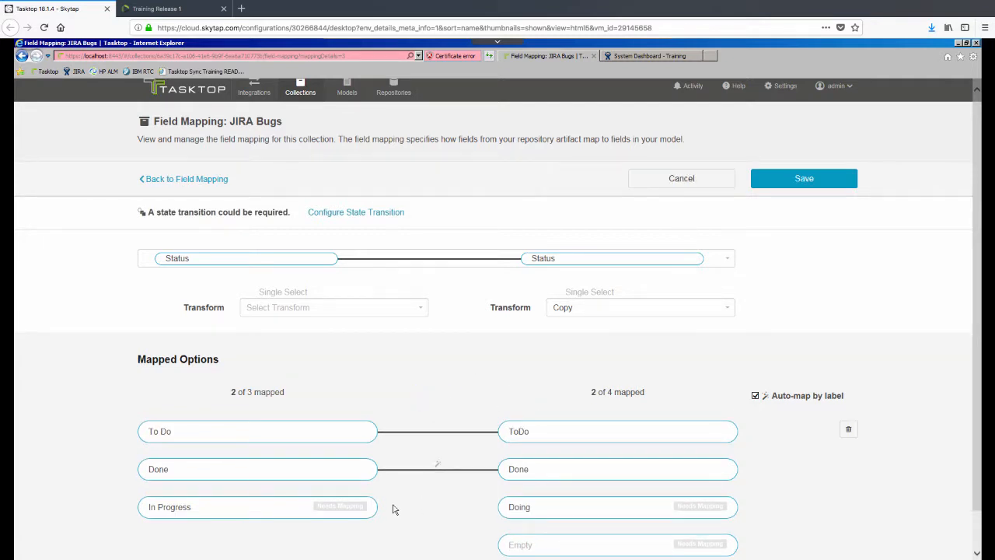
{"action": "left_click", "coordinate": [283, 518]}
{"action": "left_click", "coordinate": [538, 509]}
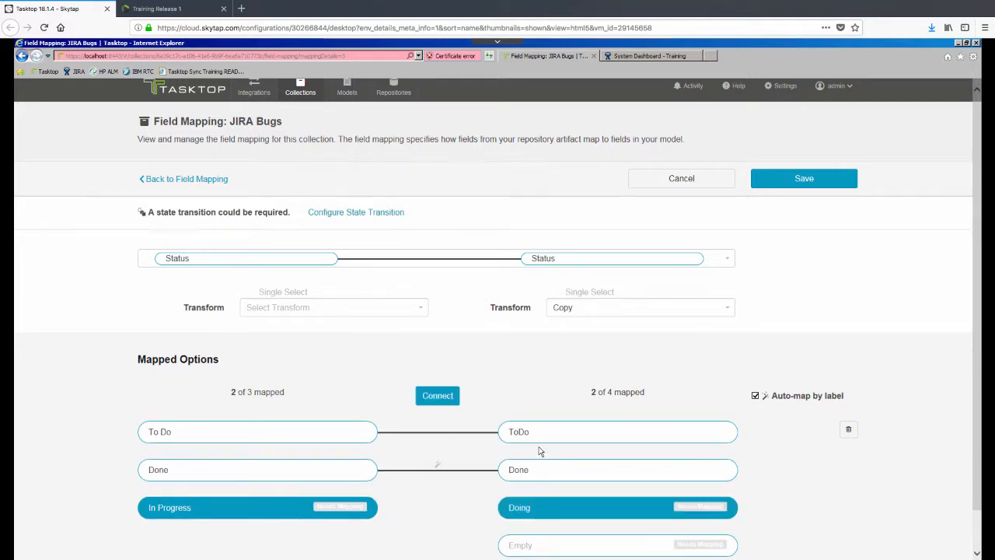
{"action": "left_click", "coordinate": [449, 399]}
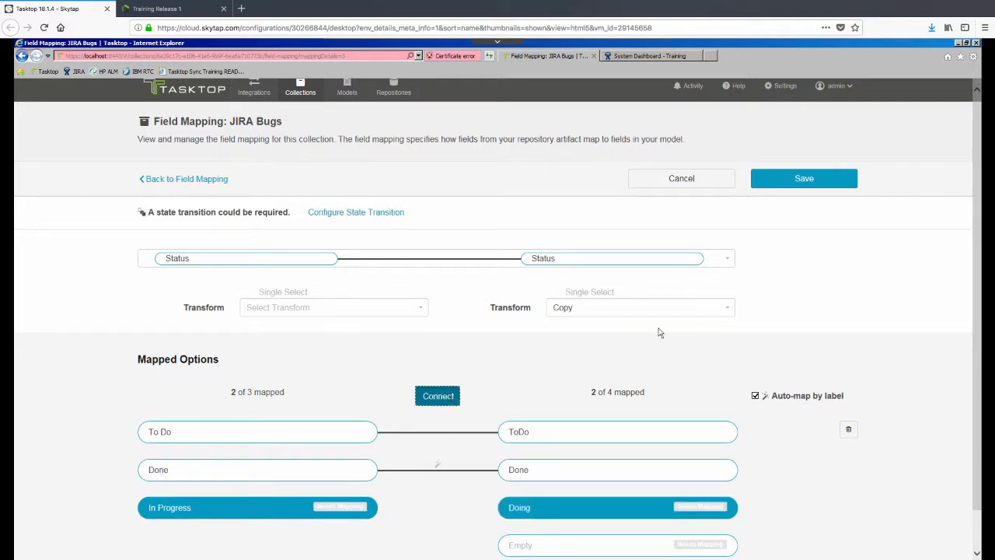
{"action": "left_click", "coordinate": [804, 189]}
Step: Back out of the JIRA Bugs configuration to the Collections list
{"action": "left_click", "coordinate": [813, 184]}
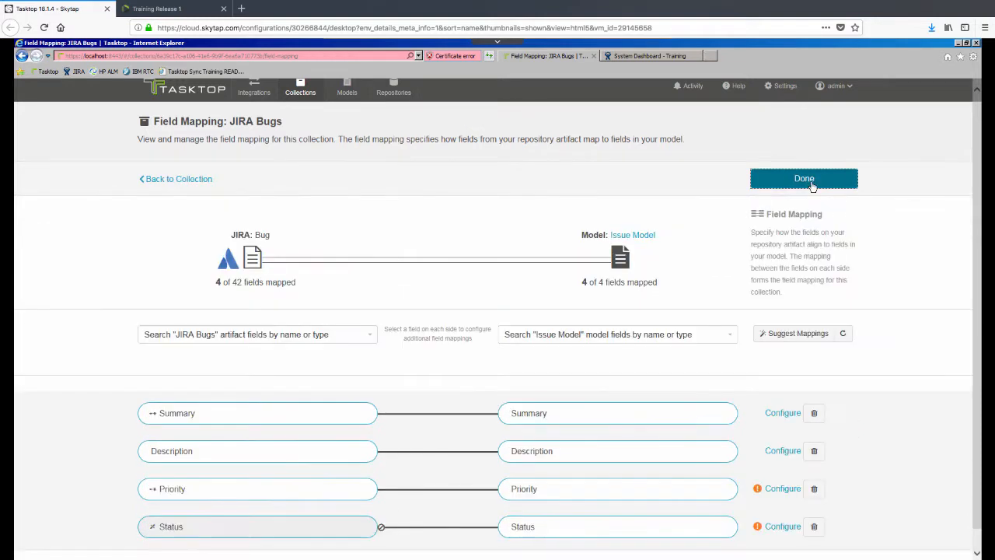
{"action": "left_click", "coordinate": [812, 186]}
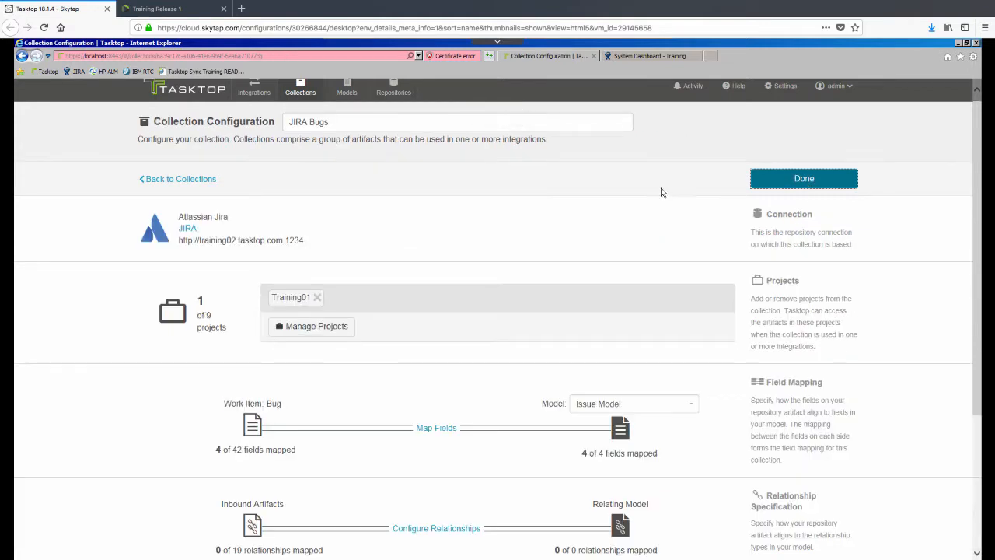
{"action": "left_click", "coordinate": [785, 178]}
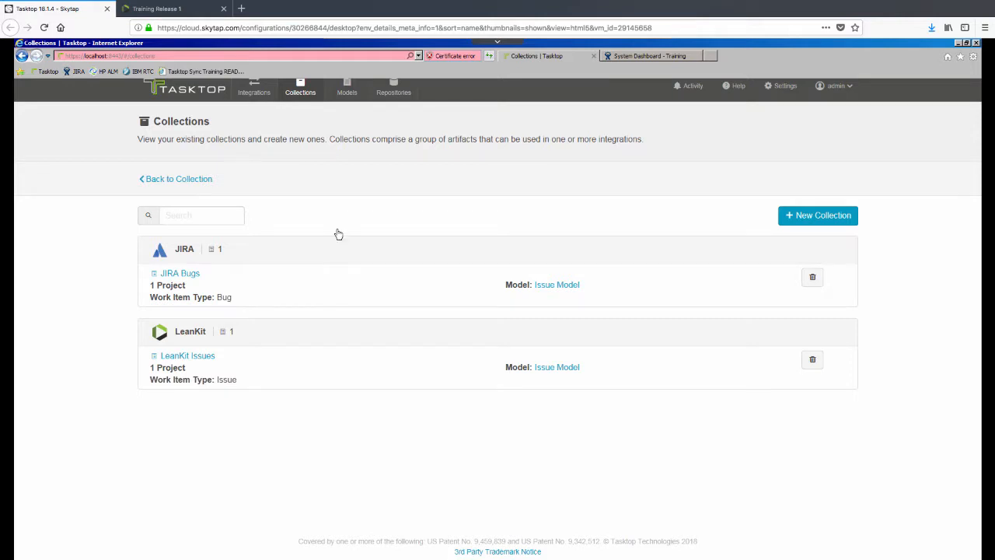
{"action": "scroll", "coordinate": [309, 140], "scroll_direction": "up", "scroll_amount": 1}
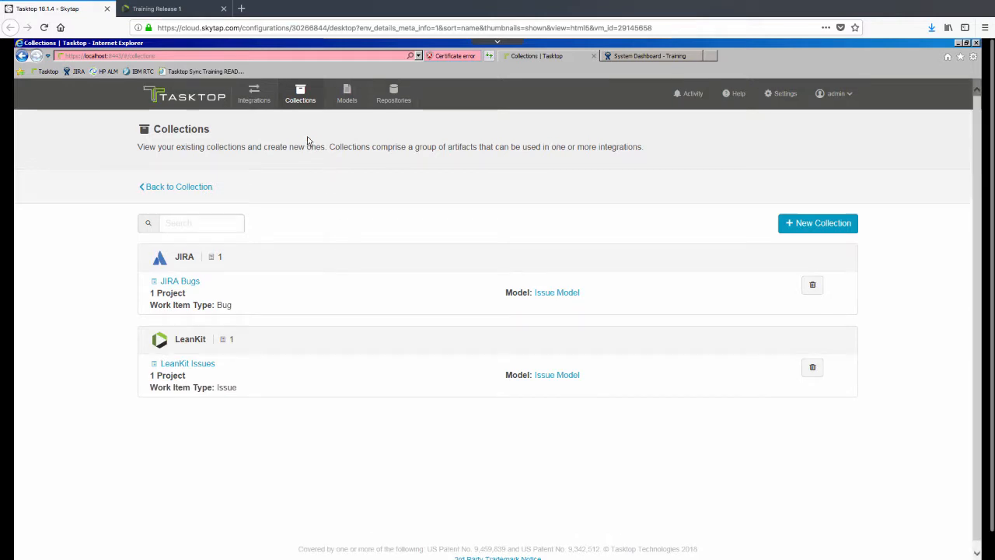
Step: Create a Work Item Synchronization integration named 'JIRA Bugs > LeanKit Issues Integration'
{"action": "left_click", "coordinate": [257, 95]}
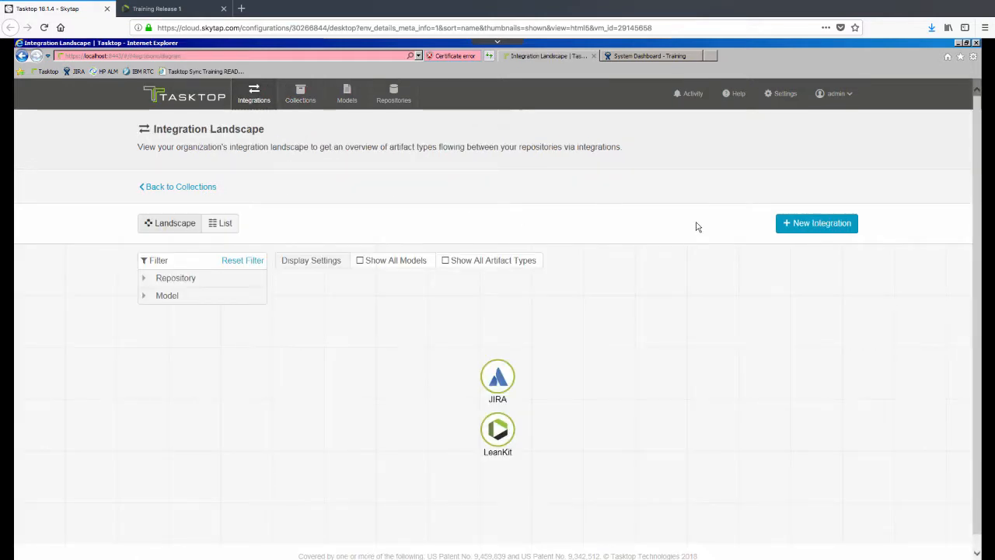
{"action": "left_click", "coordinate": [795, 226]}
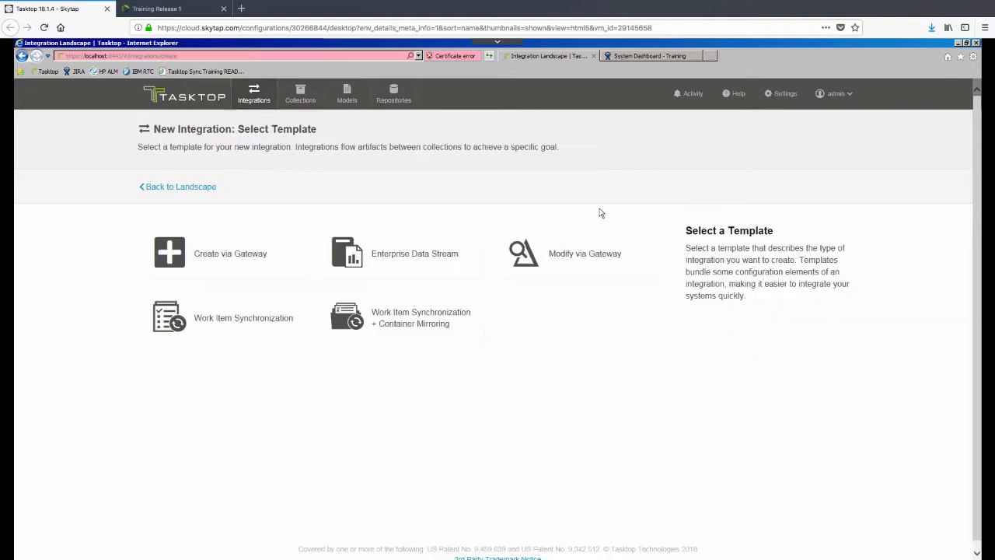
{"action": "mouse_move", "coordinate": [267, 335]}
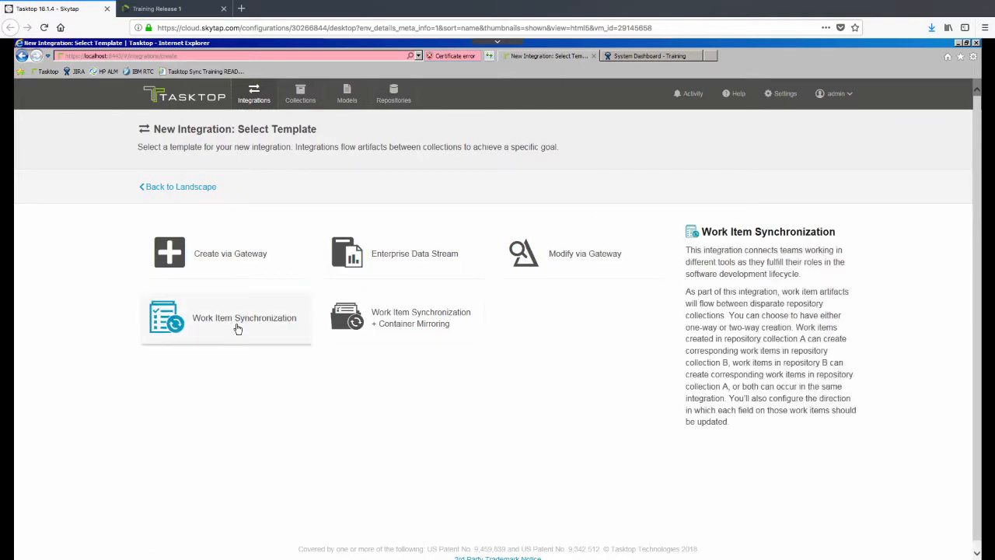
{"action": "left_click", "coordinate": [240, 328]}
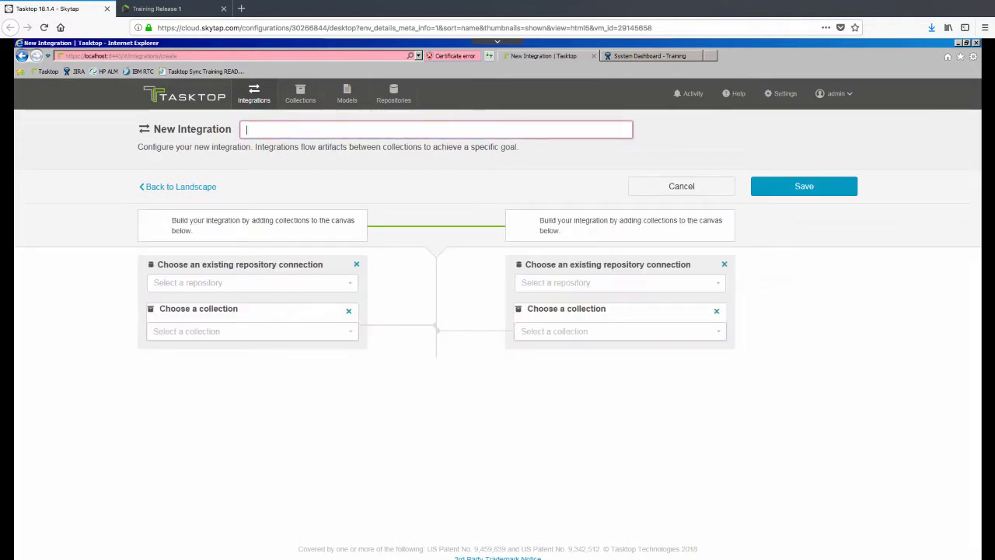
{"action": "type", "text": "JIRA Bugs"}
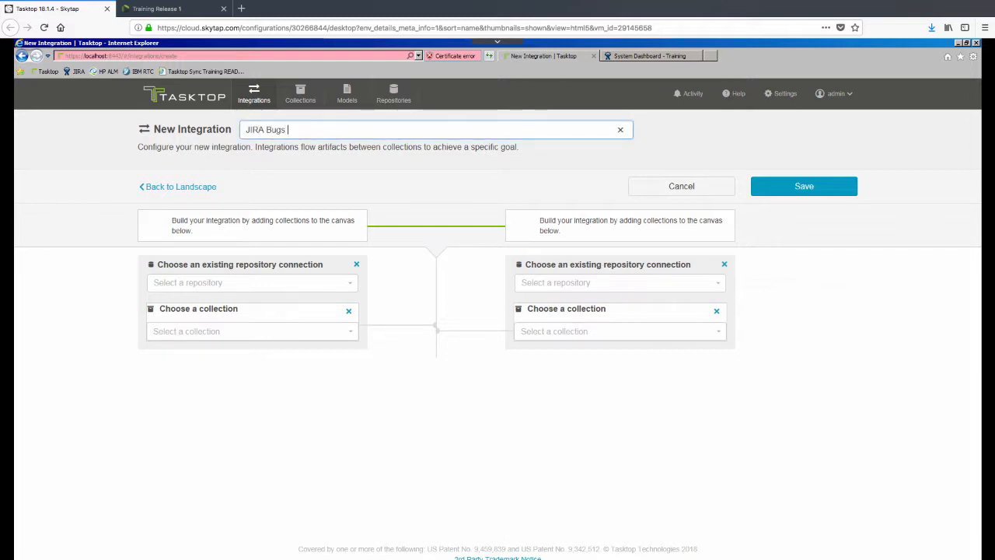
{"action": "type", "text": " > LeanKit Issues Integration"}
Step: Link JIRA Bugs on one side and LeanKit Issues on the other, and save
{"action": "left_click", "coordinate": [349, 333]}
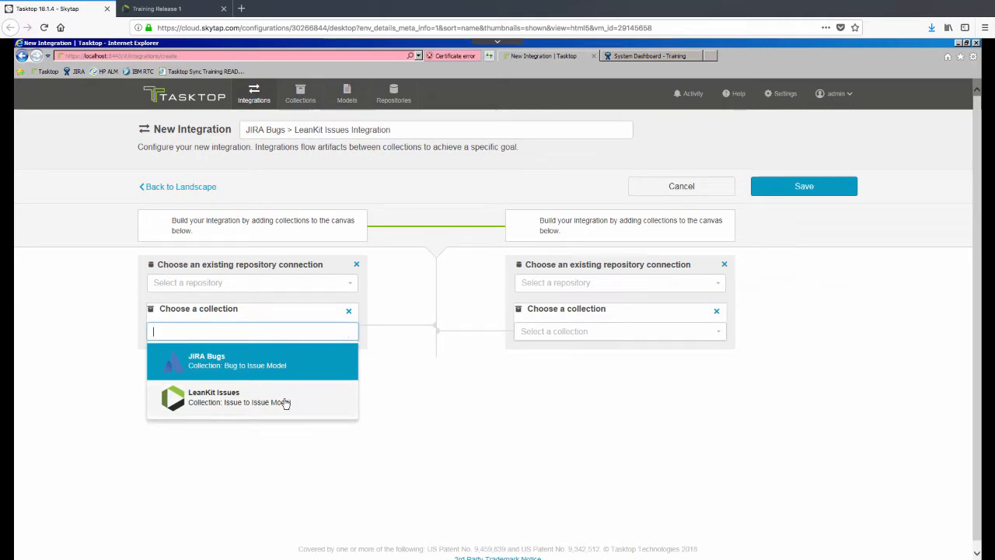
{"action": "left_click", "coordinate": [282, 373]}
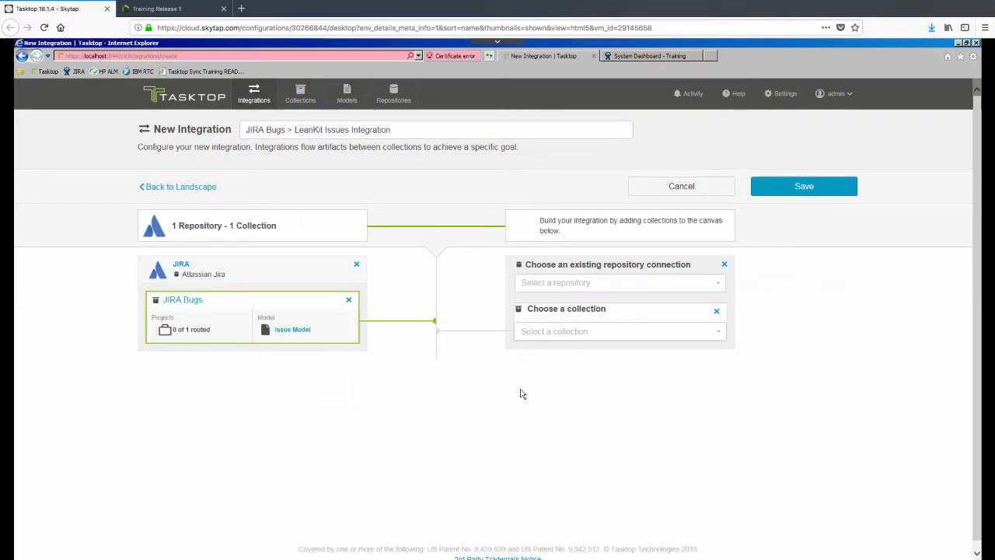
{"action": "left_click", "coordinate": [589, 333]}
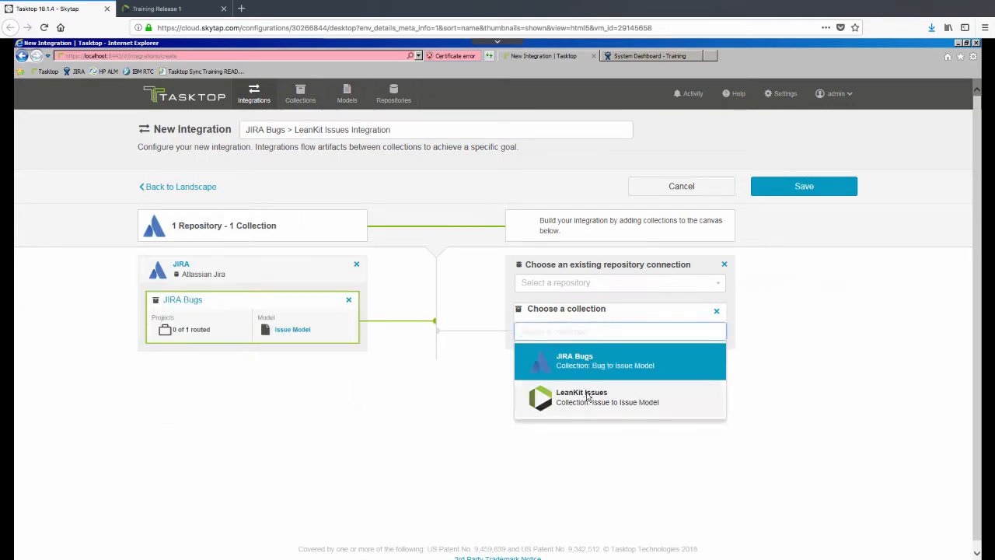
{"action": "left_click", "coordinate": [588, 398]}
{"action": "left_click", "coordinate": [815, 187]}
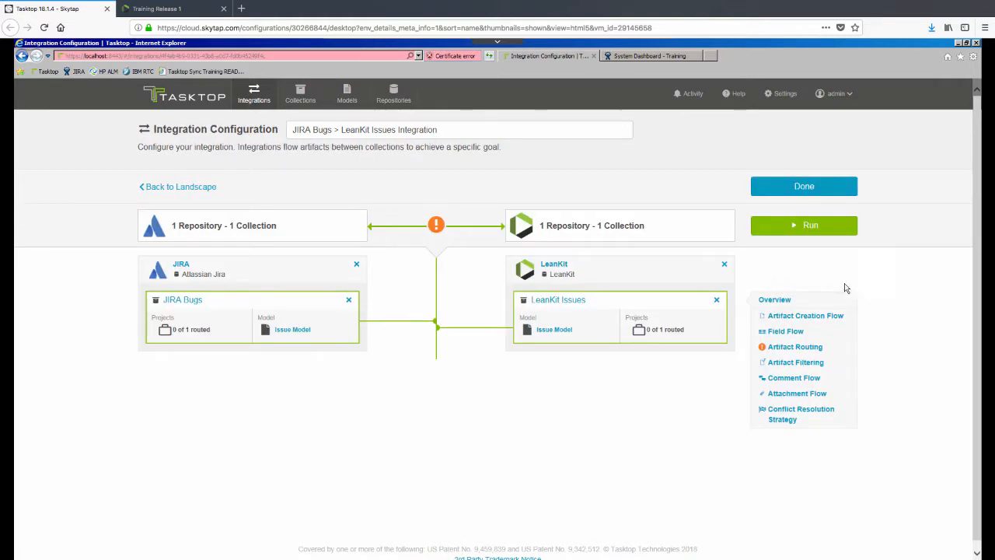
Step: Set artifact creation to flow one way from JIRA Bugs to LeanKit Issues
{"action": "left_click", "coordinate": [812, 314]}
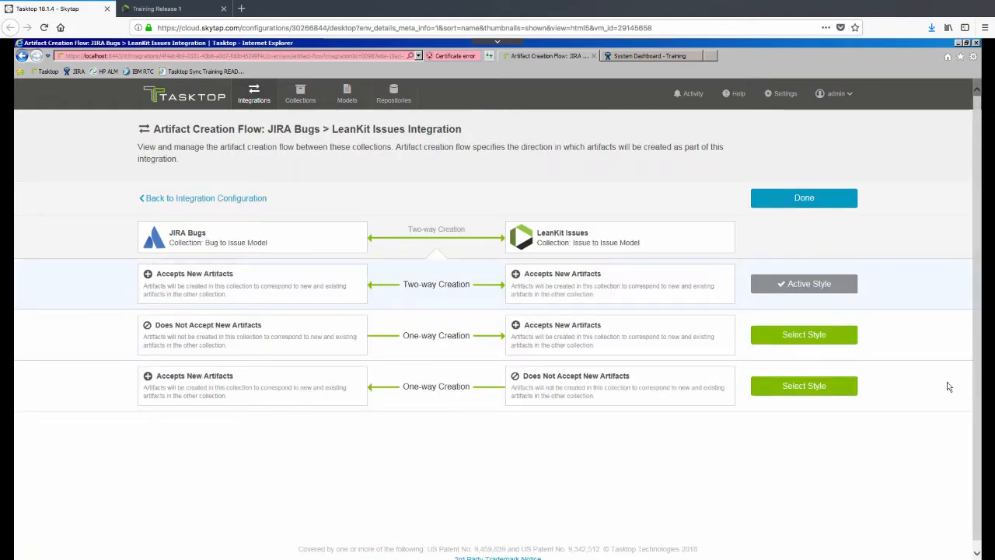
{"action": "left_click", "coordinate": [847, 339]}
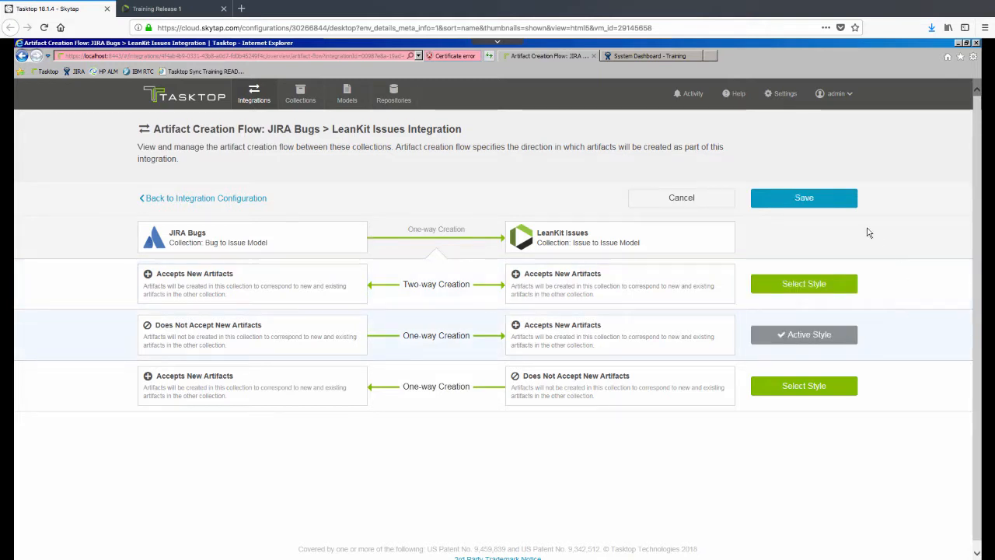
{"action": "left_click", "coordinate": [829, 201]}
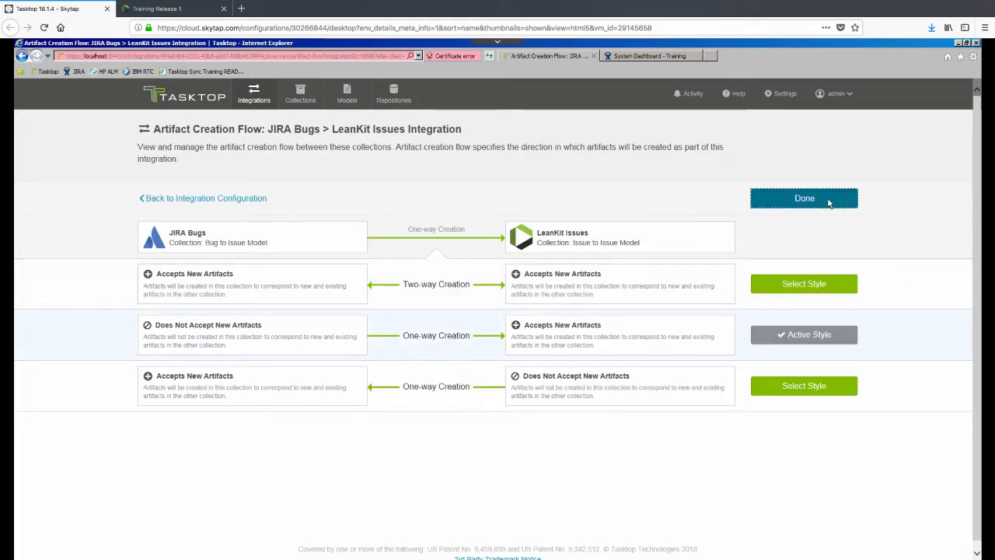
Step: Route Training01 to Training Release 1 and save the route
{"action": "left_click", "coordinate": [813, 347]}
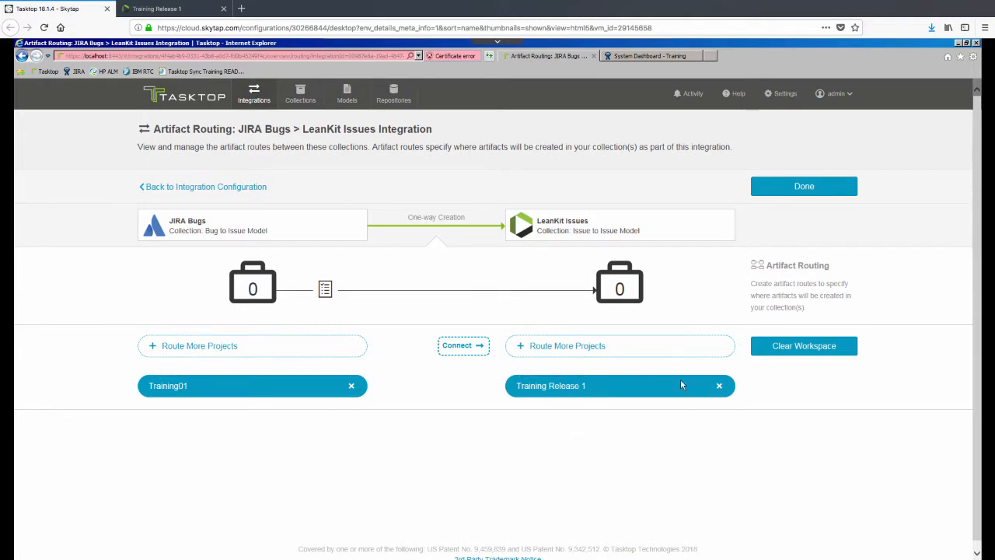
{"action": "left_click", "coordinate": [475, 347]}
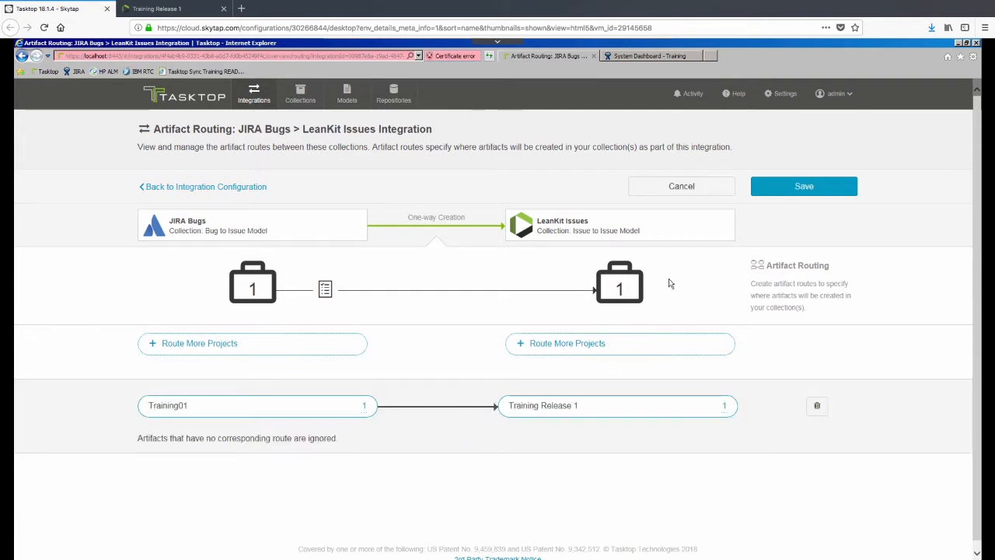
{"action": "left_click", "coordinate": [825, 189]}
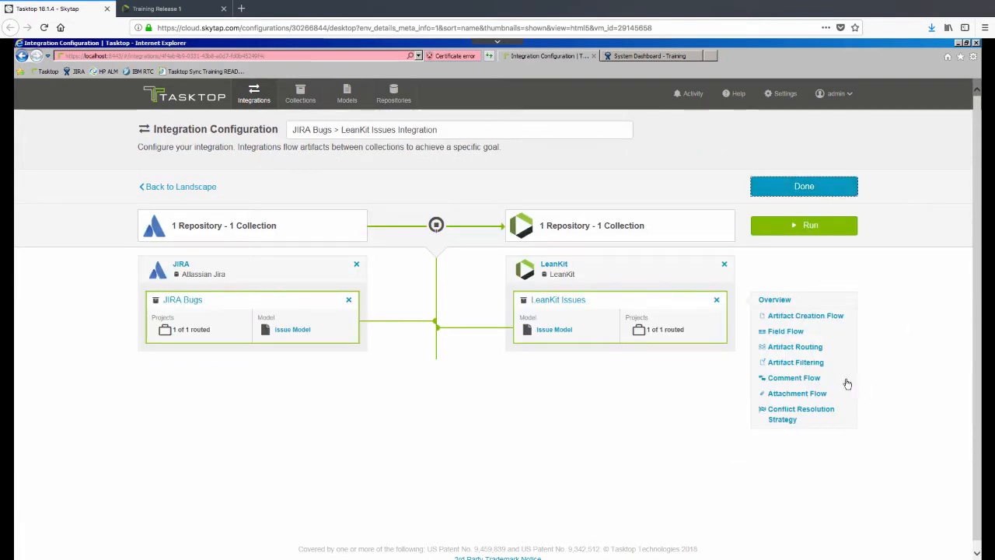
Step: Enable two-way comment flow, save, run the integration, and switch to the JIRA dashboard
{"action": "left_click", "coordinate": [810, 381]}
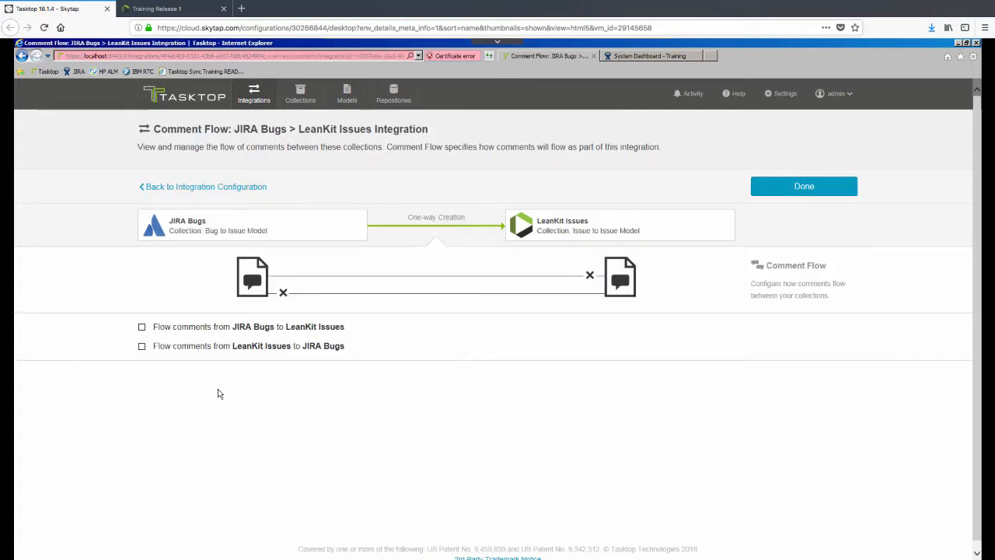
{"action": "left_click", "coordinate": [141, 326]}
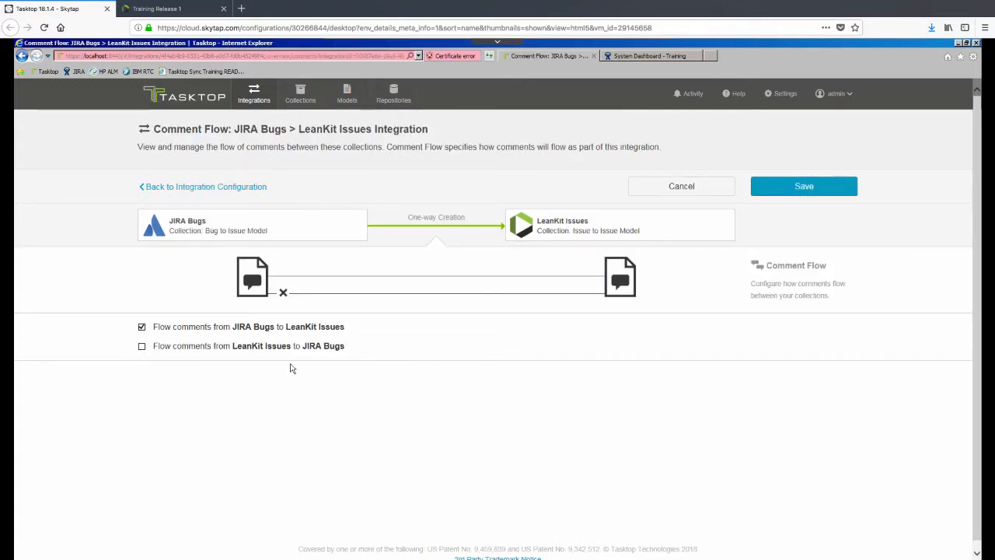
{"action": "left_click", "coordinate": [142, 348]}
{"action": "left_click", "coordinate": [817, 193]}
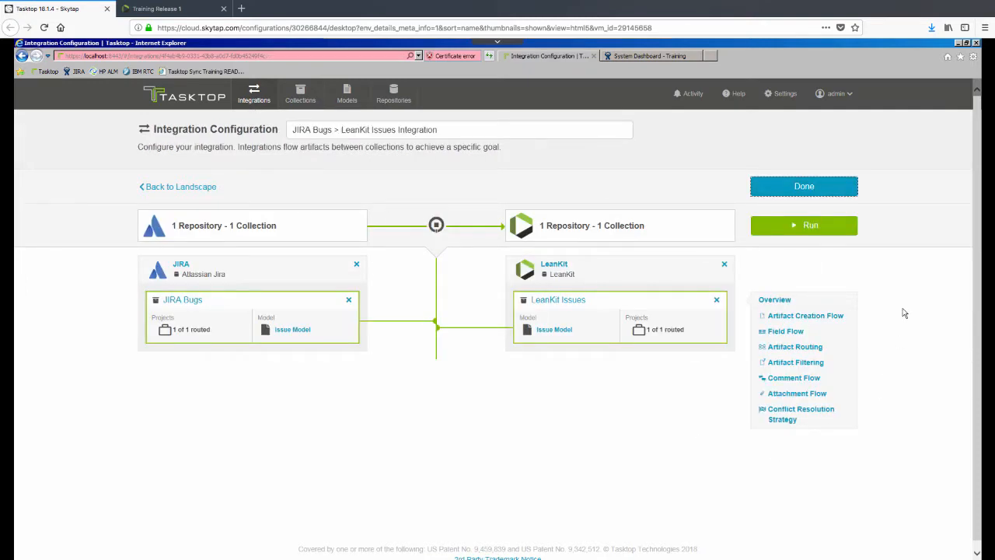
{"action": "left_click", "coordinate": [833, 227]}
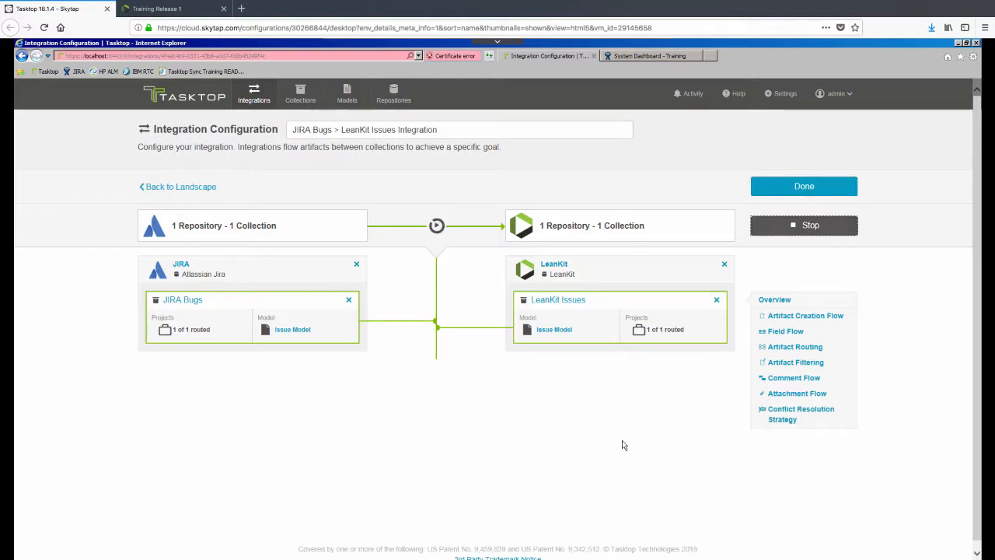
{"action": "left_click", "coordinate": [635, 57]}
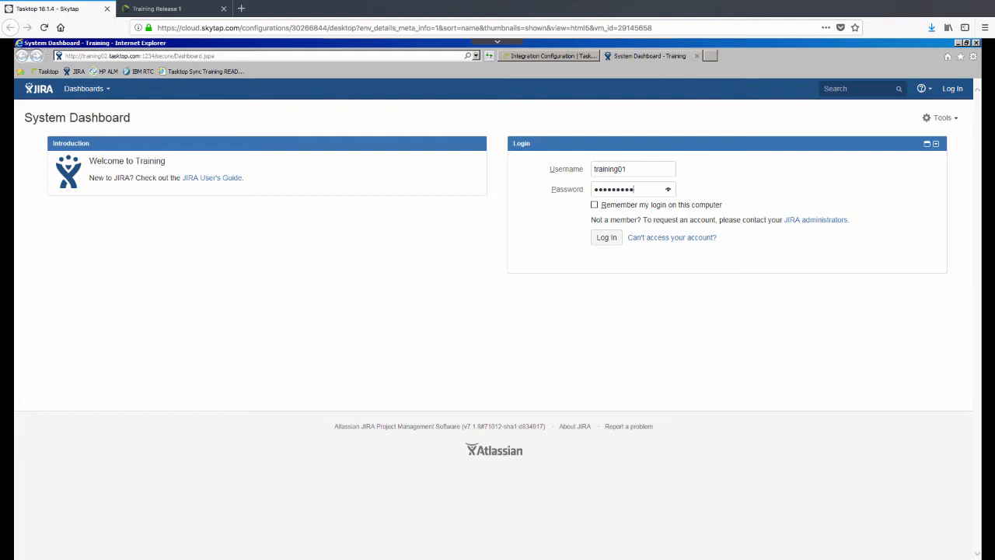
Step: Log in to JIRA and start a new issue of type Bug
{"action": "left_click", "coordinate": [605, 240]}
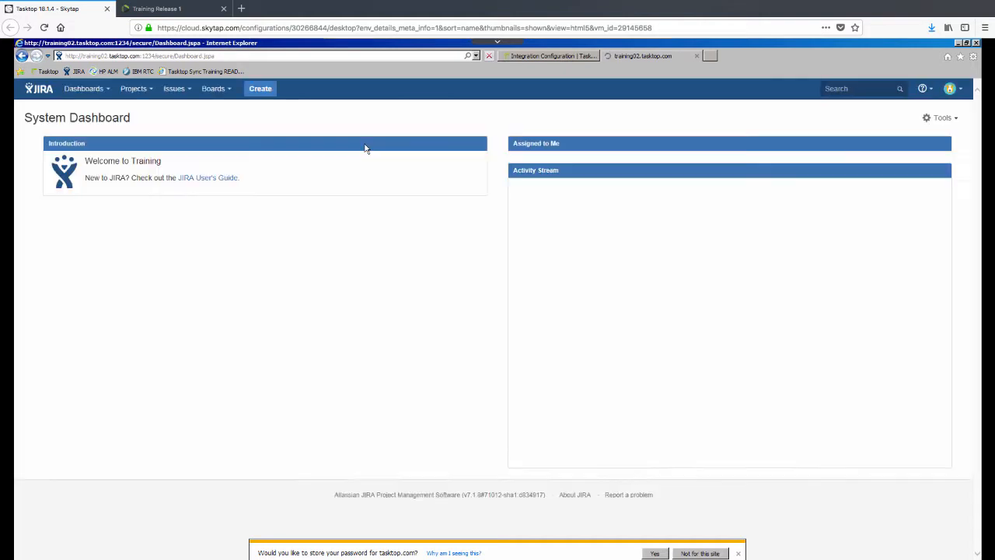
{"action": "left_click", "coordinate": [264, 91]}
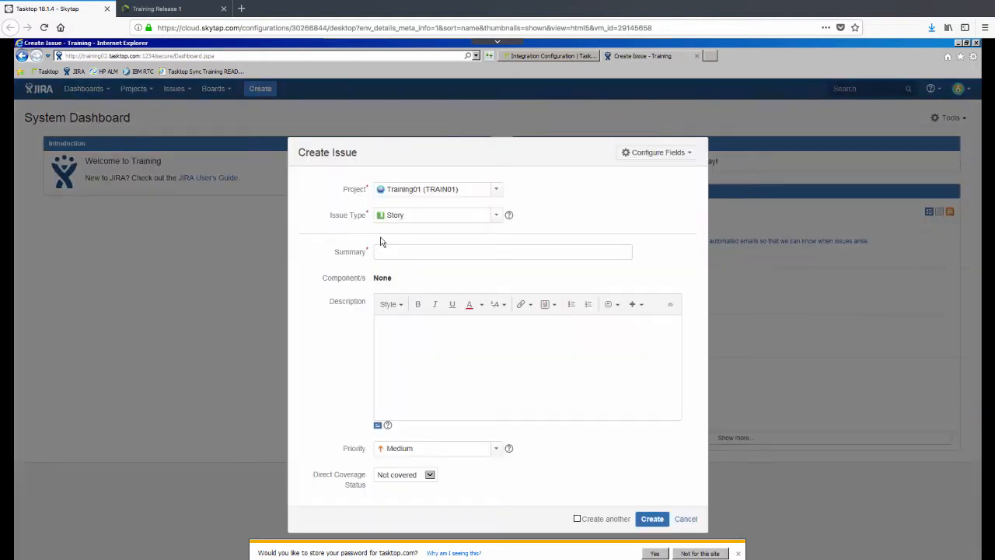
{"action": "left_click", "coordinate": [494, 217]}
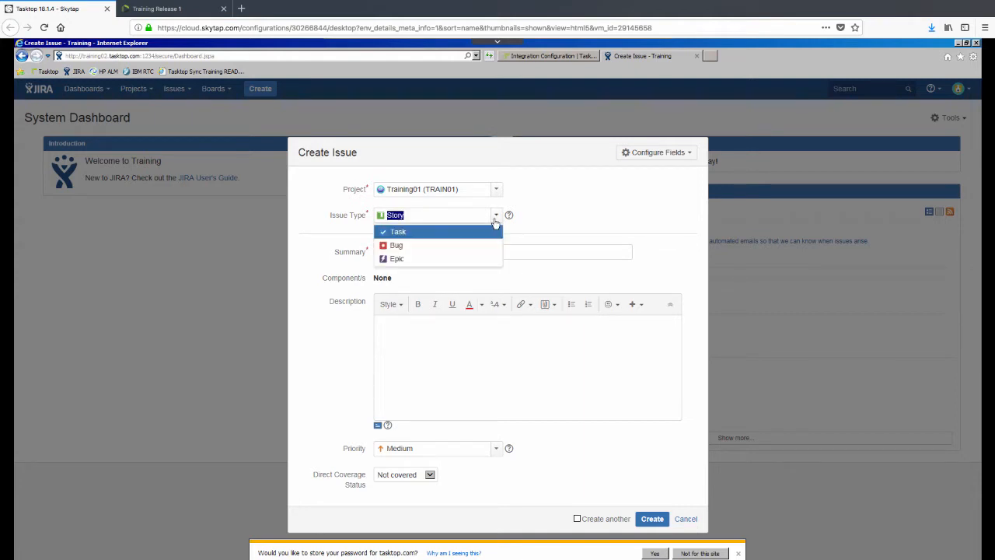
{"action": "left_click", "coordinate": [422, 246]}
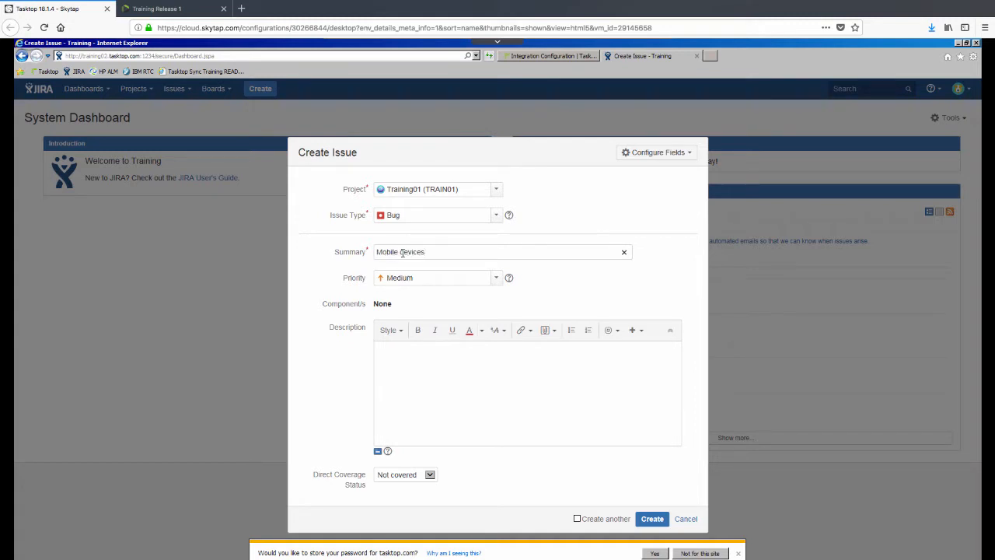
Step: Describe the lost mobile navigation in release 12.5, set priority High, and create the bug
{"action": "left_click", "coordinate": [421, 380]}
{"action": "type", "text": "In the latest release 12.5"}
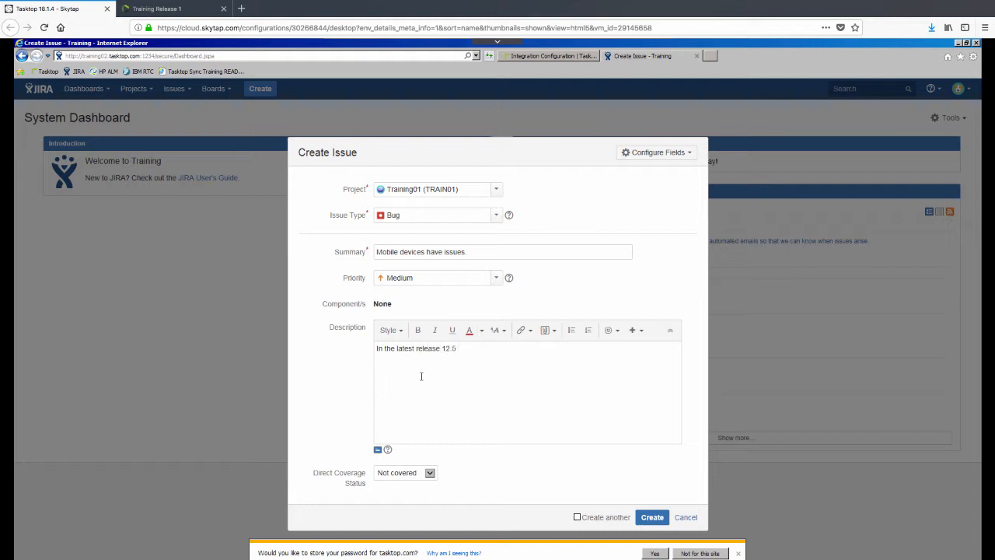
{"action": "type", "text": " it seems we lost support for mobile navigation."}
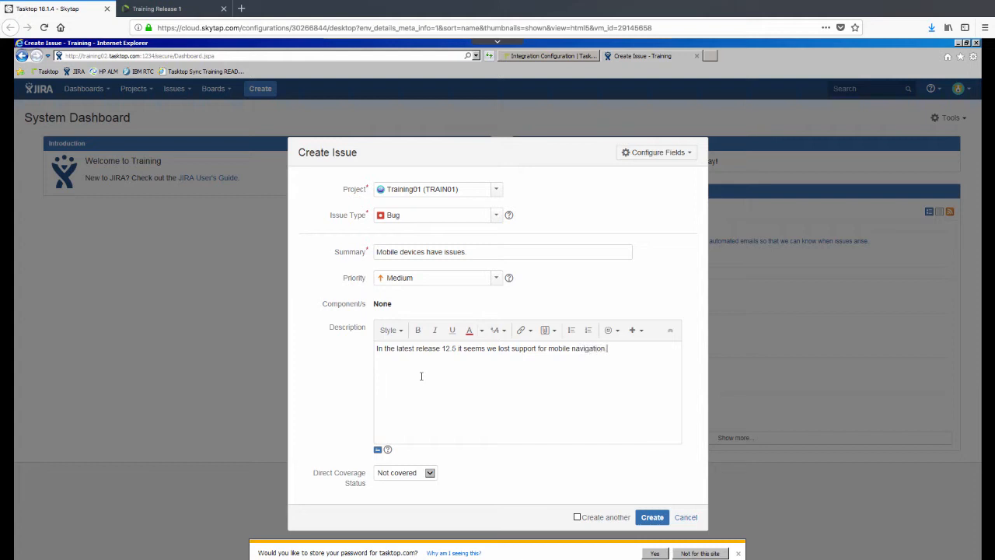
{"action": "left_click", "coordinate": [499, 280]}
{"action": "left_click", "coordinate": [436, 307]}
{"action": "left_click", "coordinate": [655, 518]}
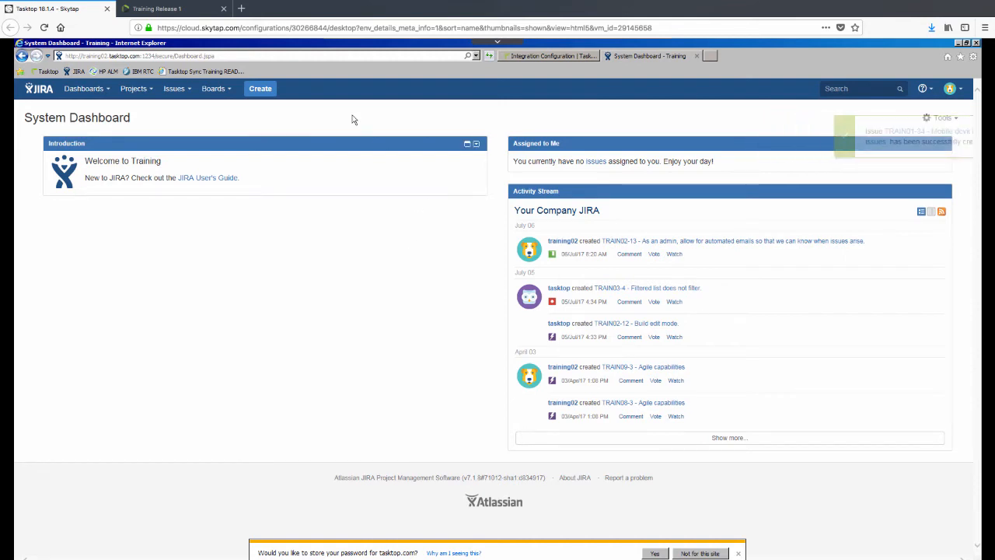
Step: Post 'Did you test this on iPhone as well' on the LeanKit Mobile devices card, then return to JIRA
{"action": "left_click", "coordinate": [187, 10]}
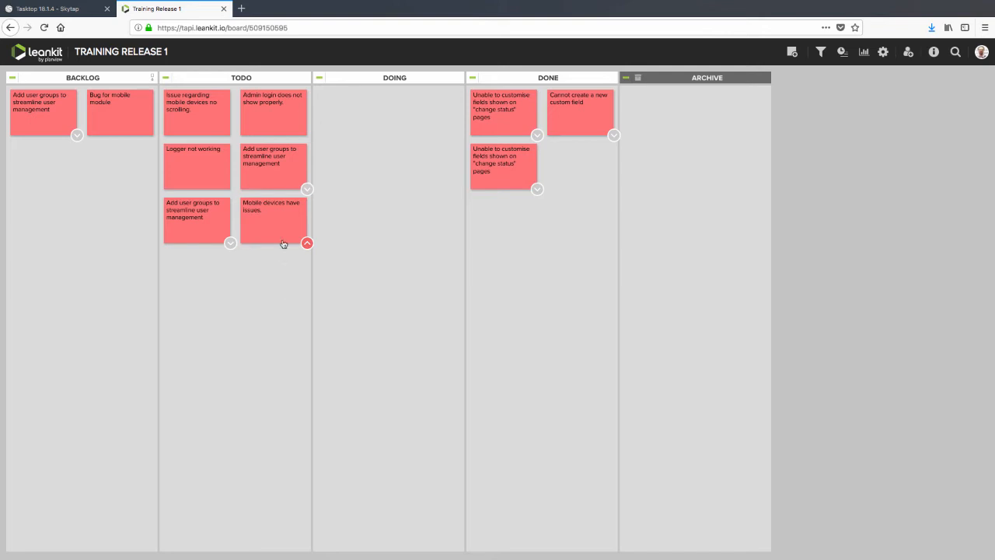
{"action": "left_click", "coordinate": [259, 213]}
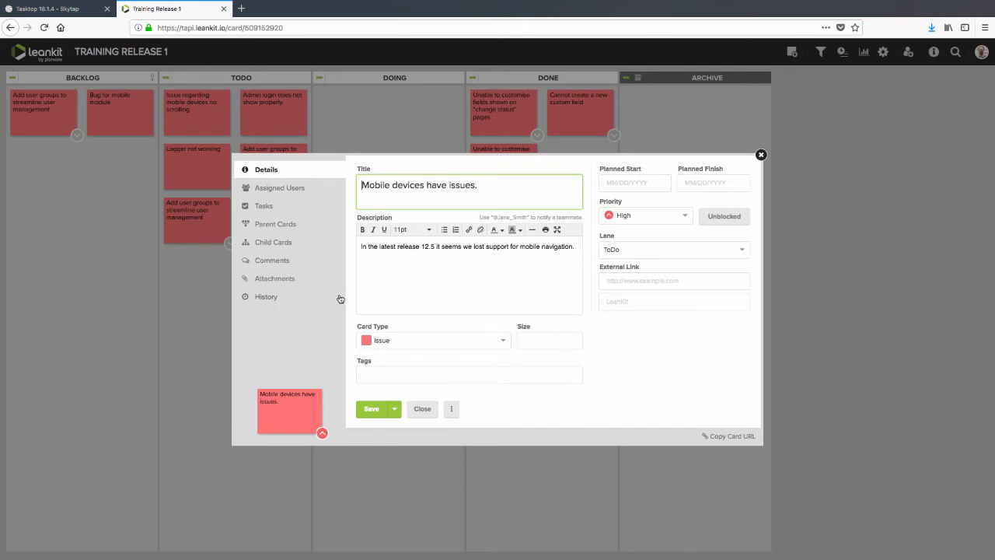
{"action": "left_click", "coordinate": [277, 263]}
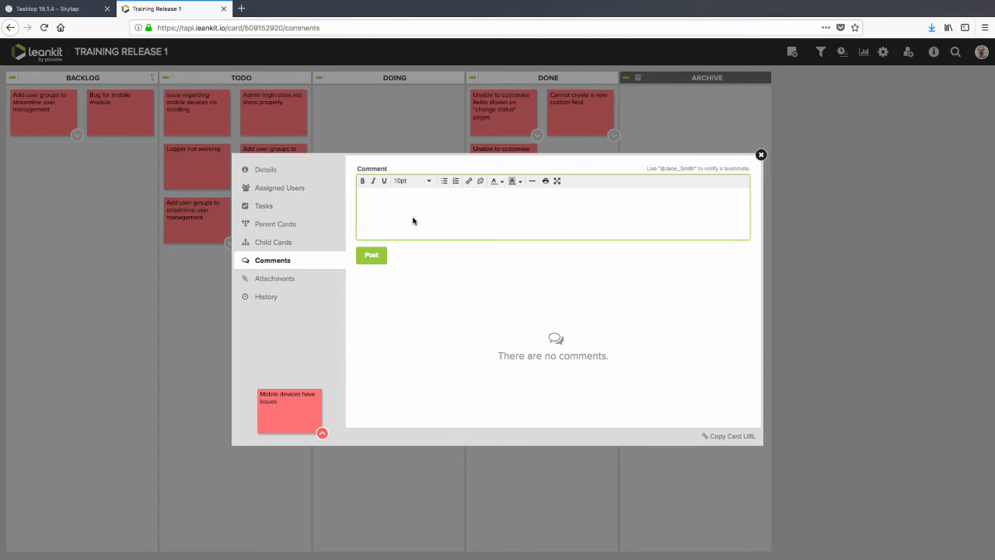
{"action": "type", "text": "Did you test this on iPhone as well."}
{"action": "left_click", "coordinate": [378, 255]}
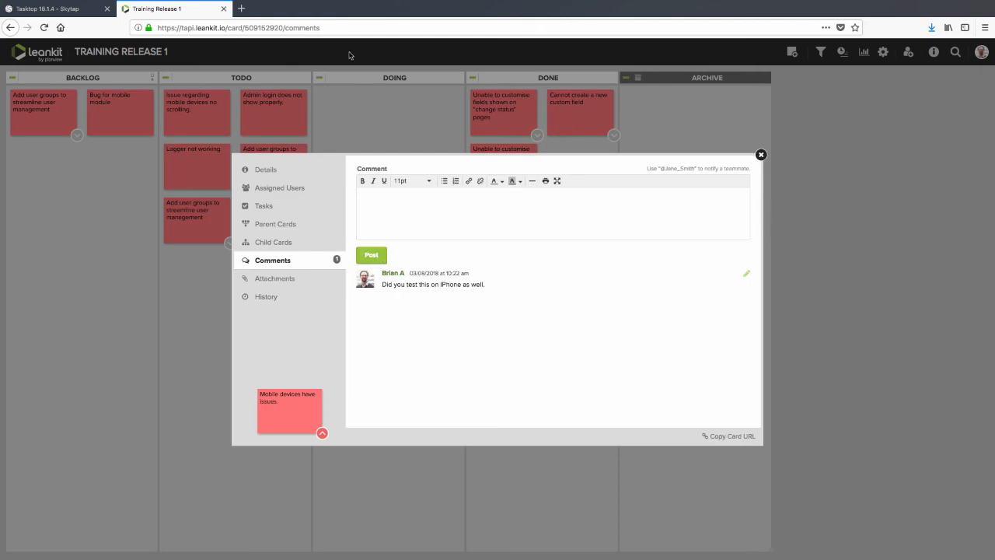
{"action": "left_click", "coordinate": [73, 10]}
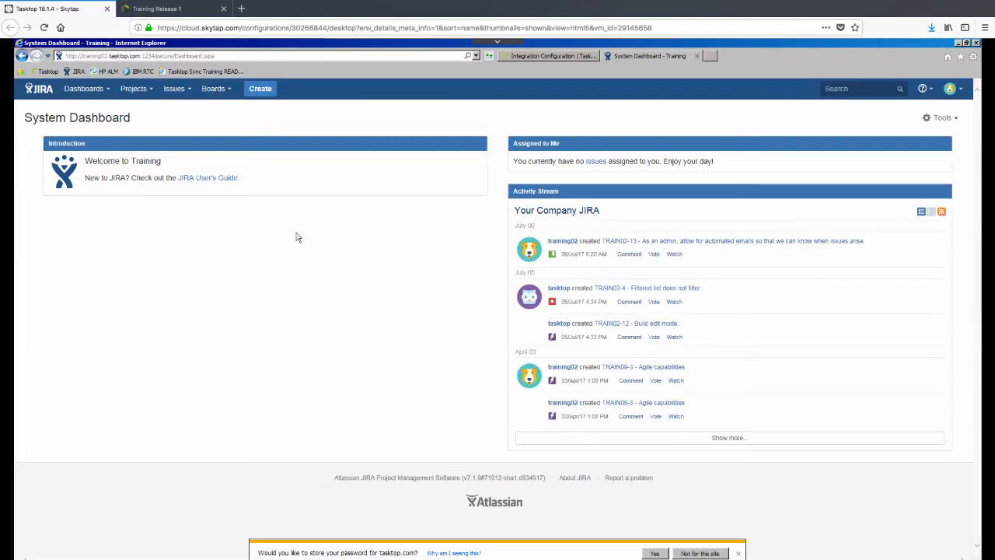
Step: Open JIRA issue TRAIN01-34 from the recent issues list to check its synced comment
{"action": "left_click", "coordinate": [192, 90]}
{"action": "left_click", "coordinate": [208, 156]}
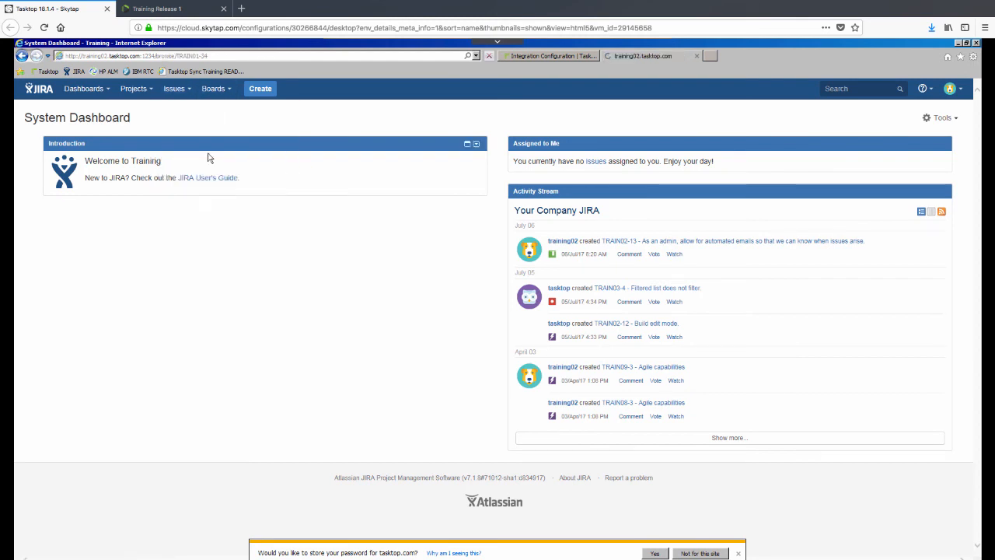